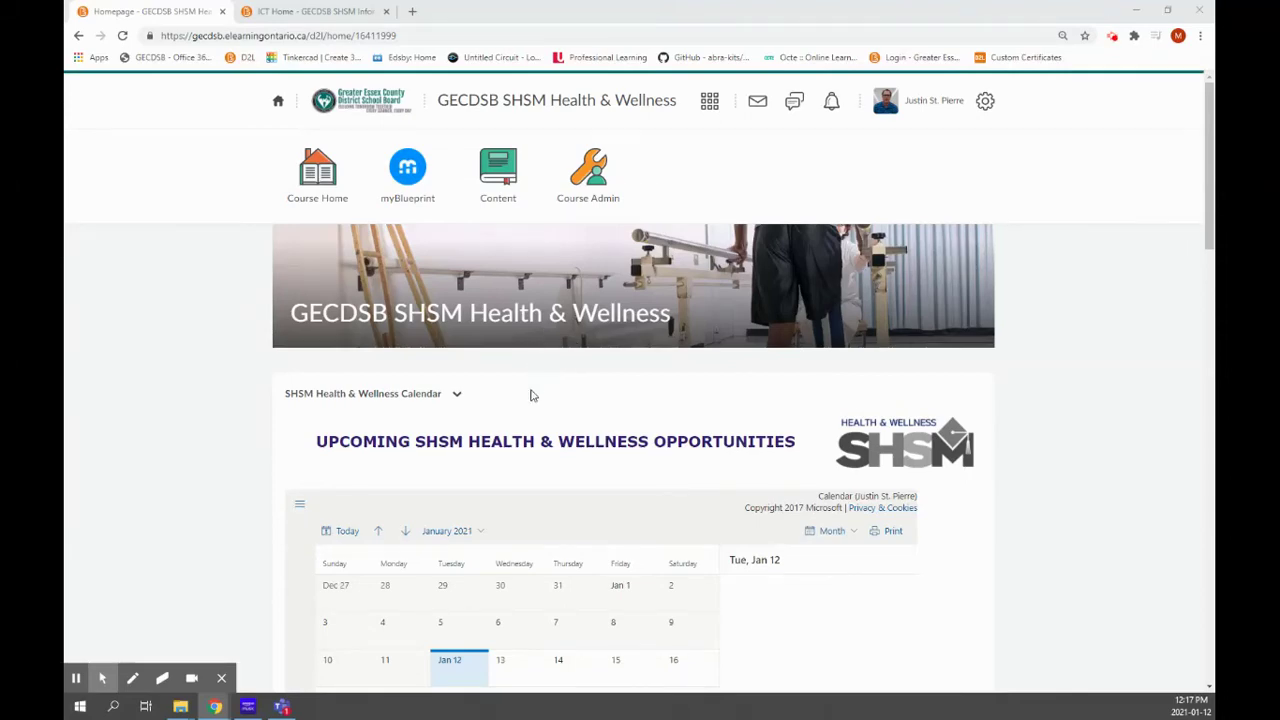
Open the options menu of the course homepage's Announcements widget
scroll(533, 398, down, 8)
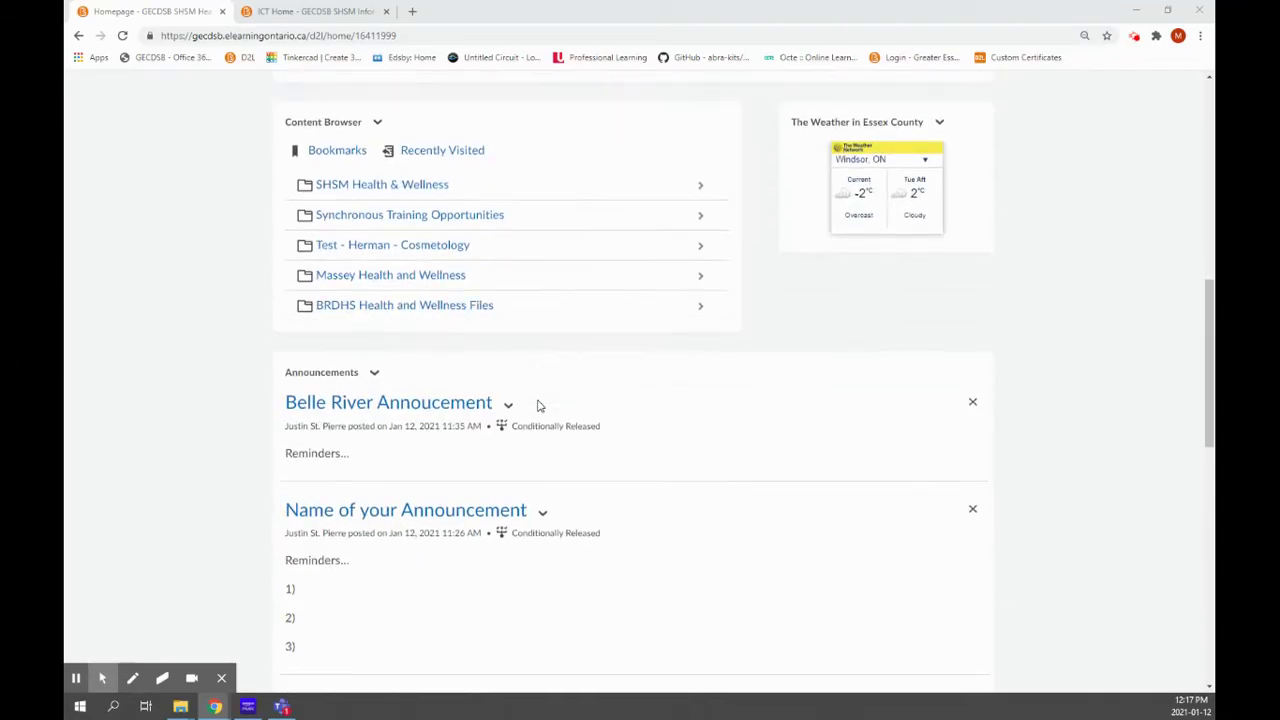
scroll(538, 405, down, 1)
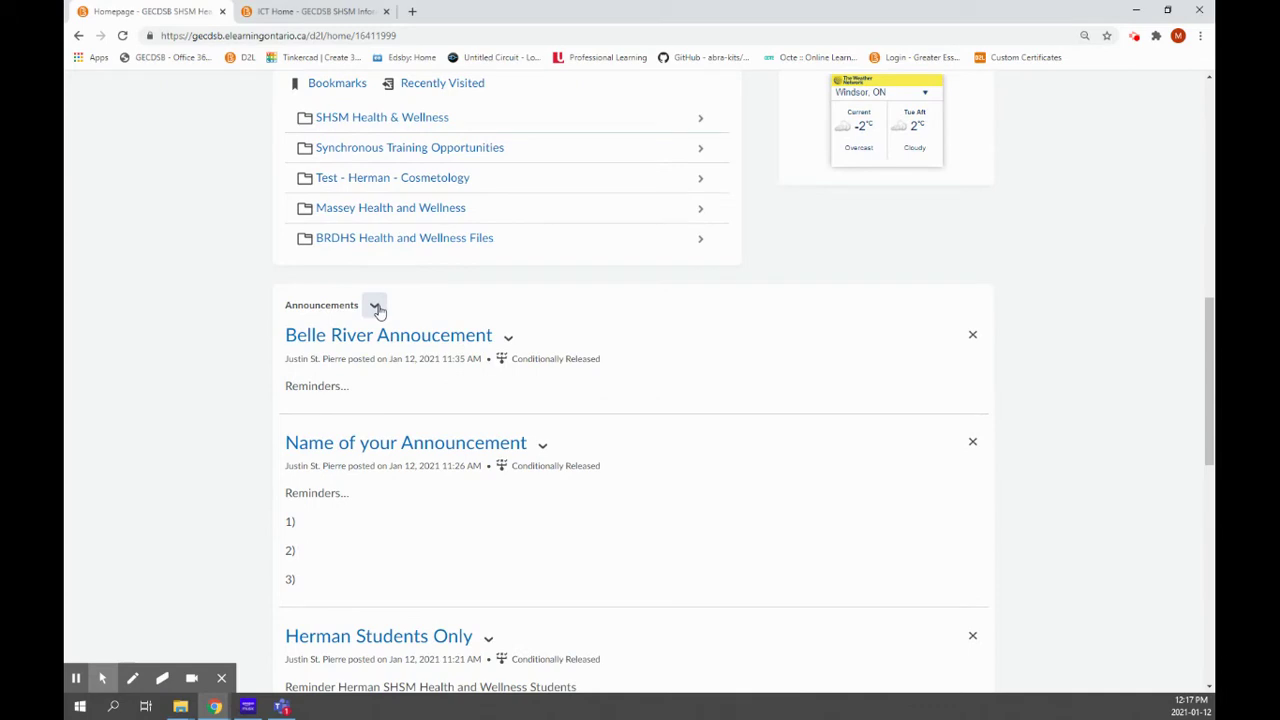
click(376, 308)
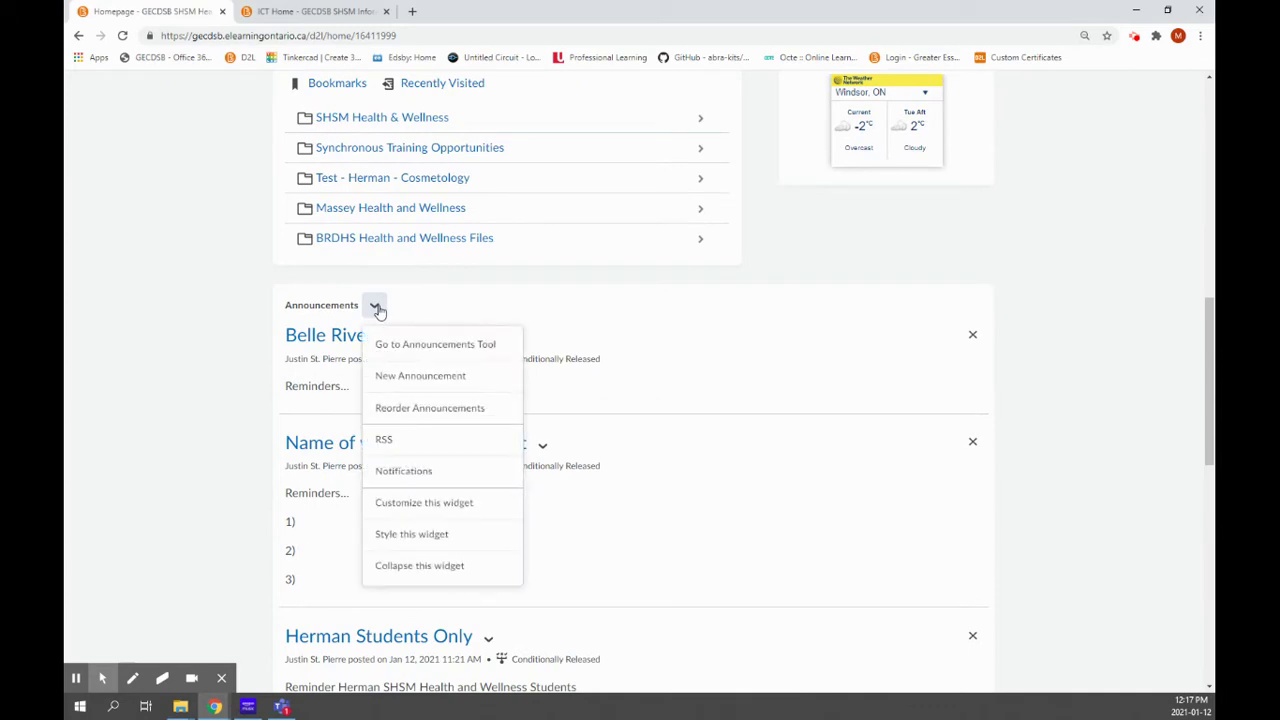
Start a new announcement headlined 'Leamington SHSM Annoucement' with the body text 'information'
click(408, 377)
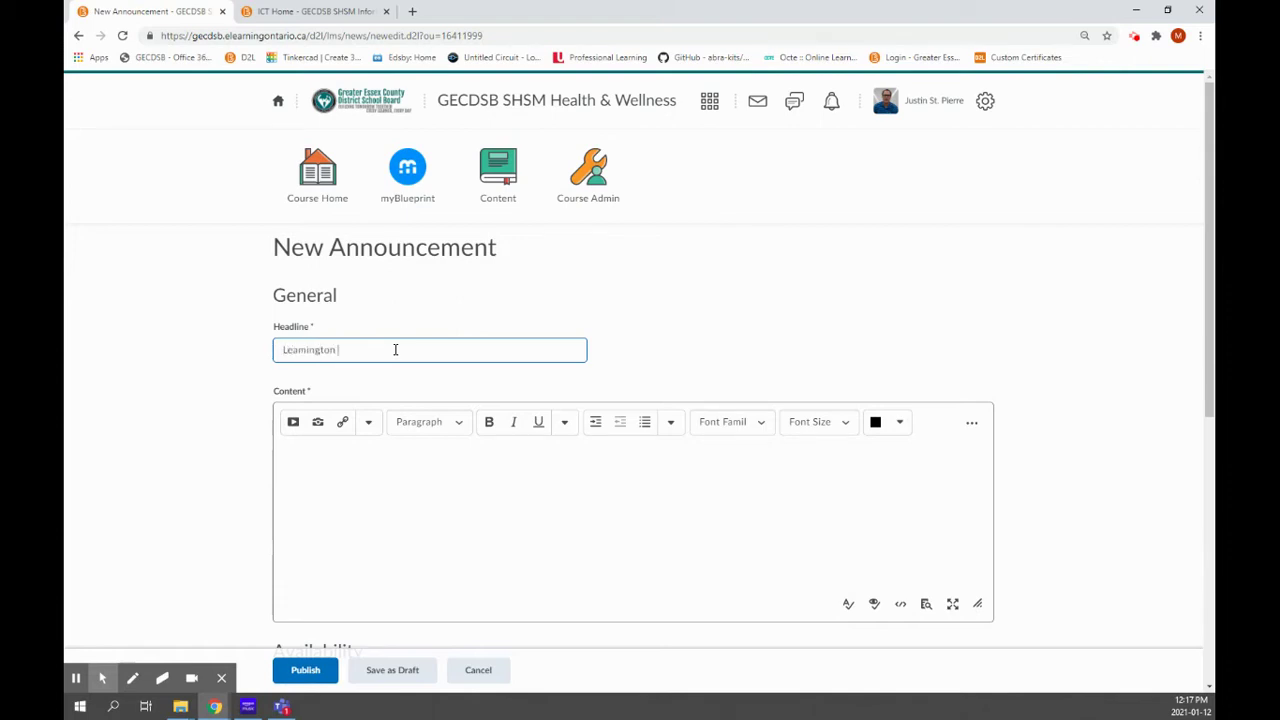
key(BackSpace)
text(M Annoucement)
click(385, 447)
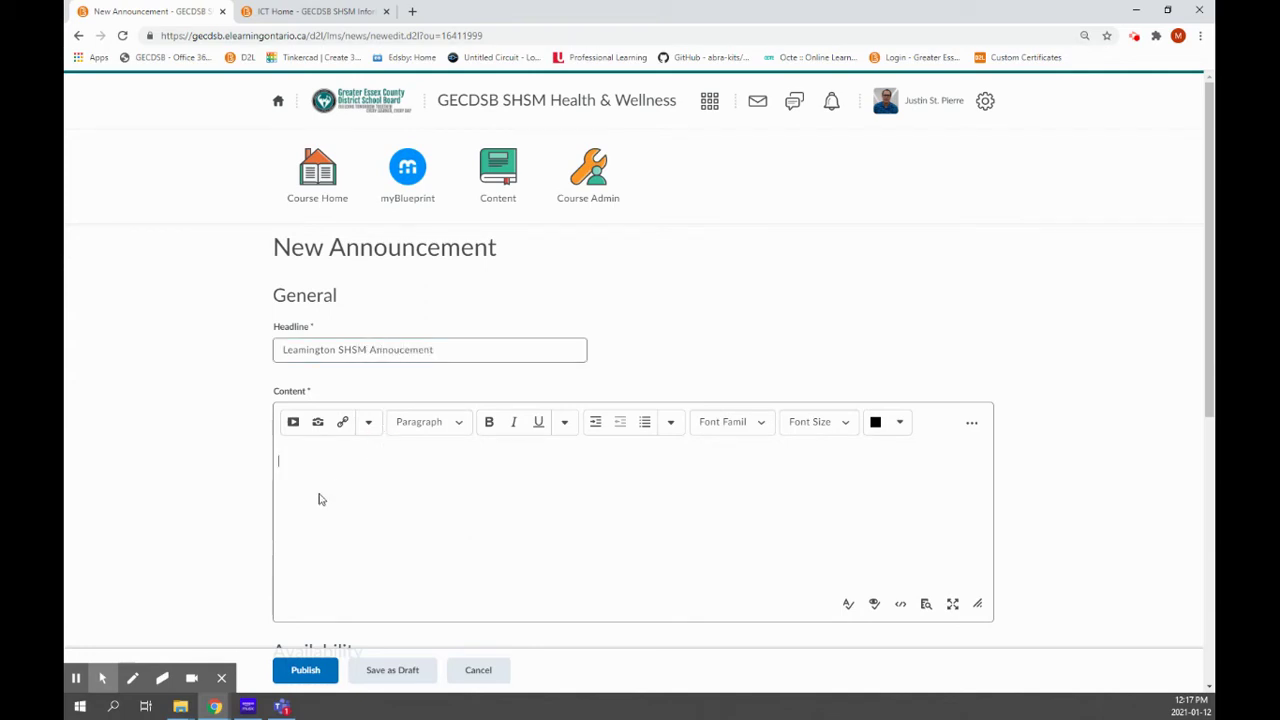
text(information)
key(Return)
key(Return)
scroll(471, 620, down, 1)
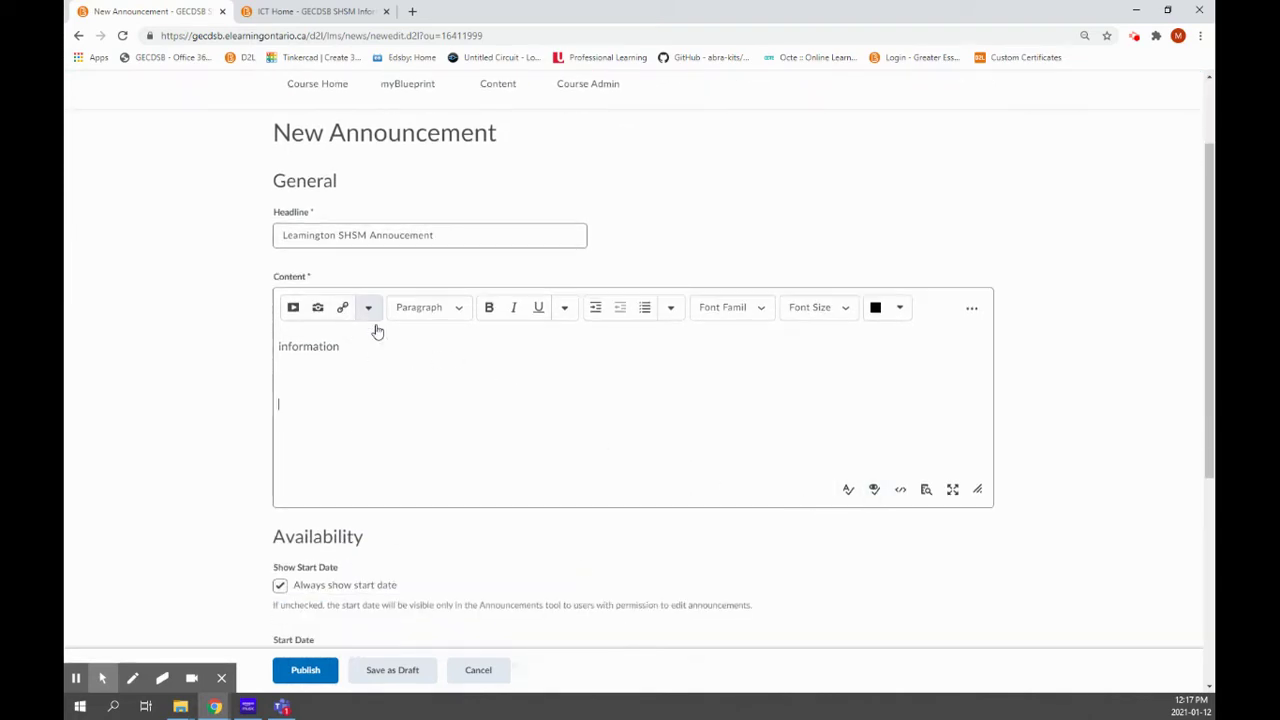
scroll(390, 440, down, 4)
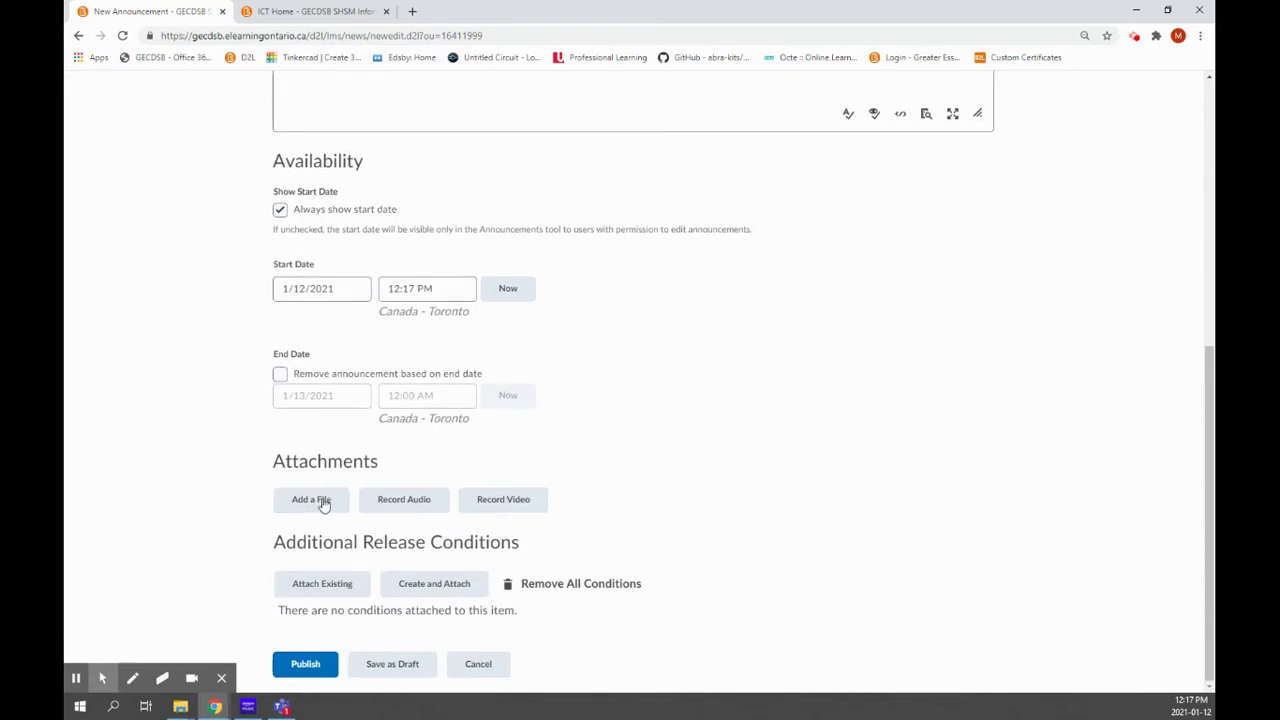
scroll(390, 475, up, 1)
scroll(354, 238, up, 2)
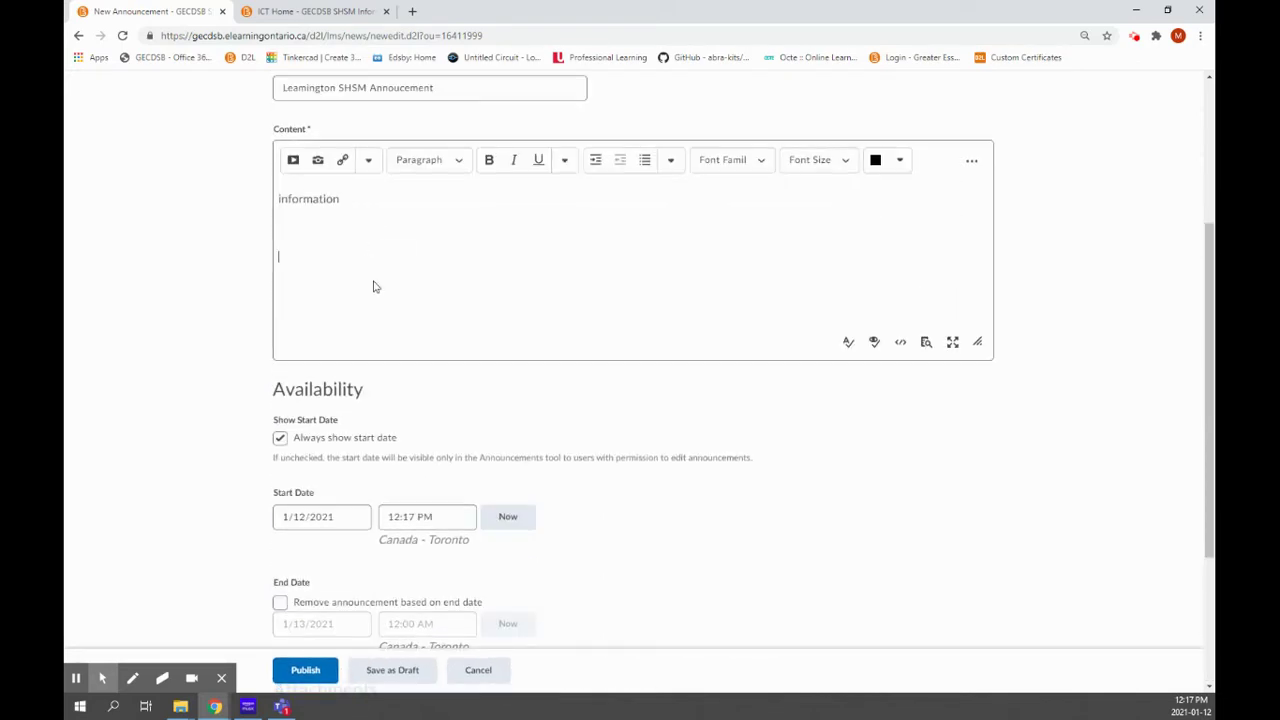
scroll(381, 319, down, 1)
scroll(394, 577, down, 1)
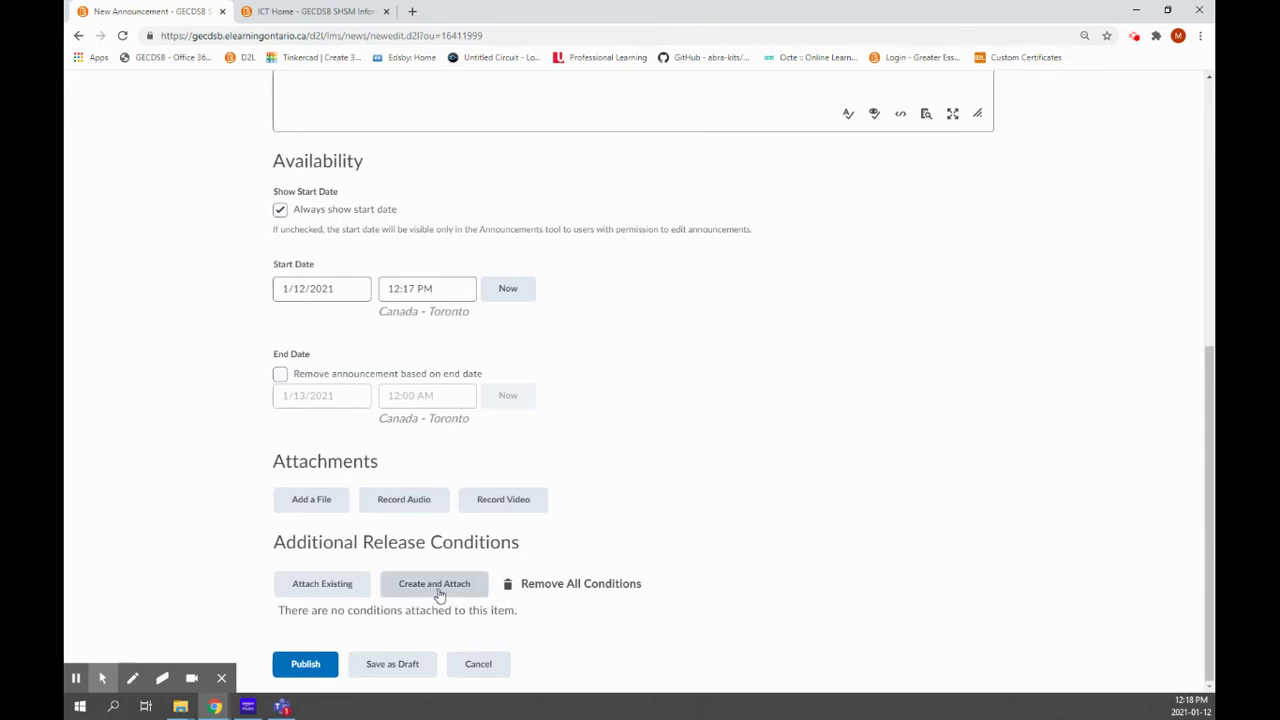
Check the existing release conditions, dismiss them, and start creating a new condition for the announcement
click(330, 590)
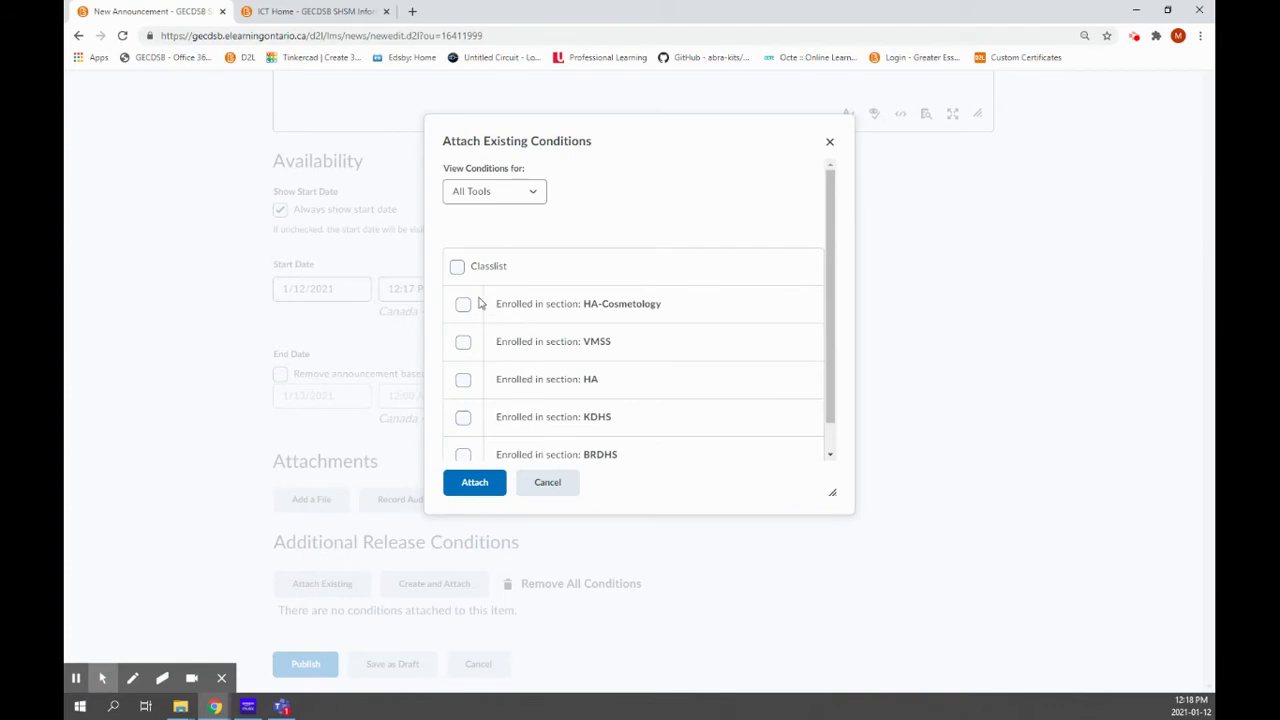
click(547, 482)
click(435, 591)
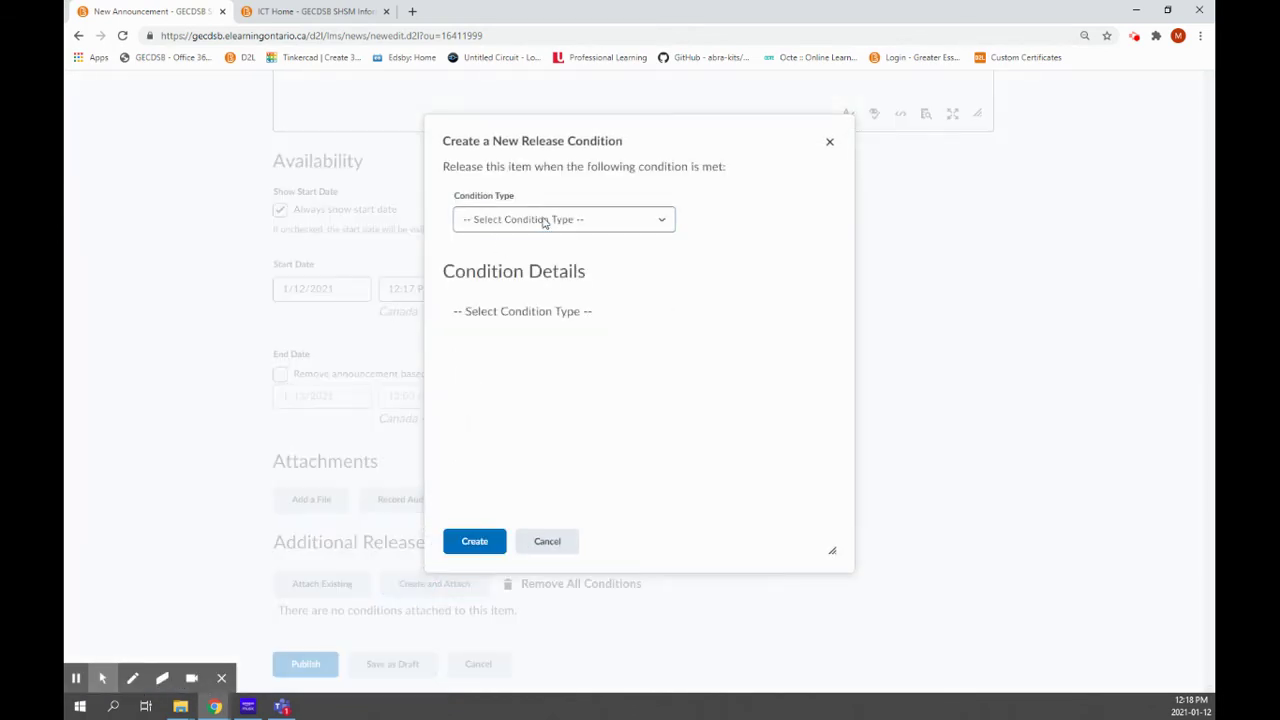
Create a Section Enrolment release condition for the EDHS section on the announcement
click(478, 220)
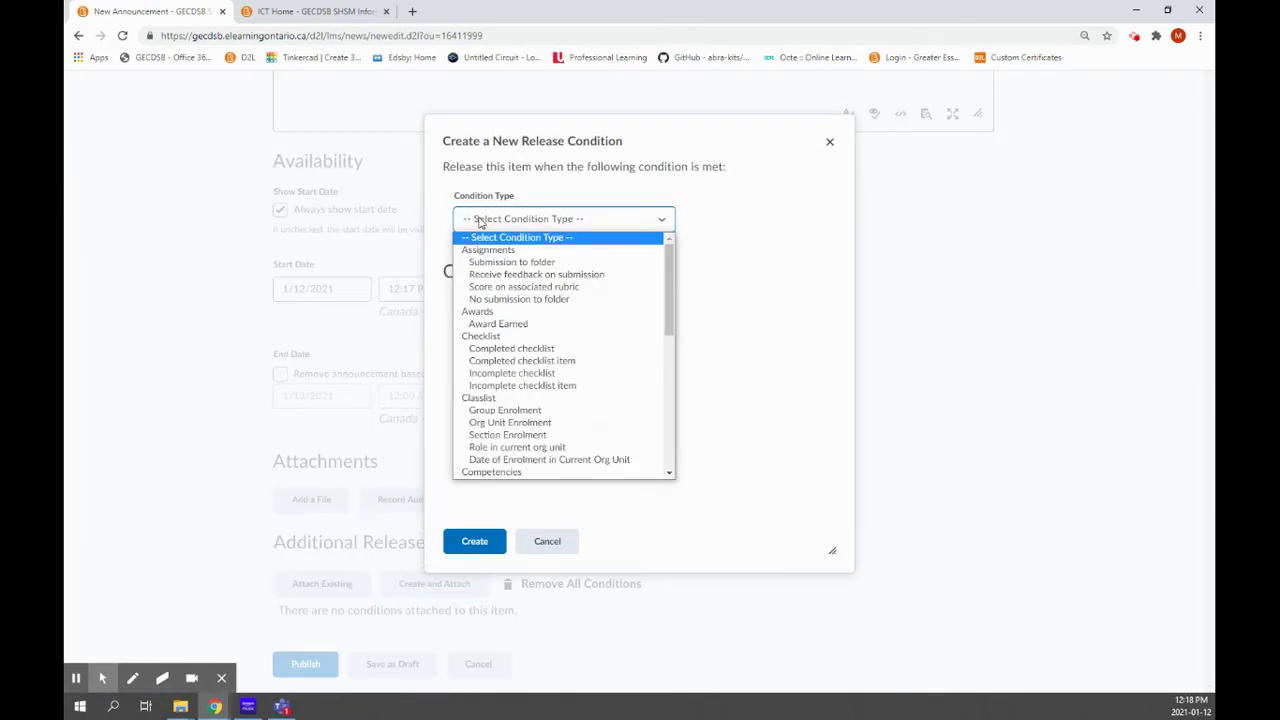
click(524, 437)
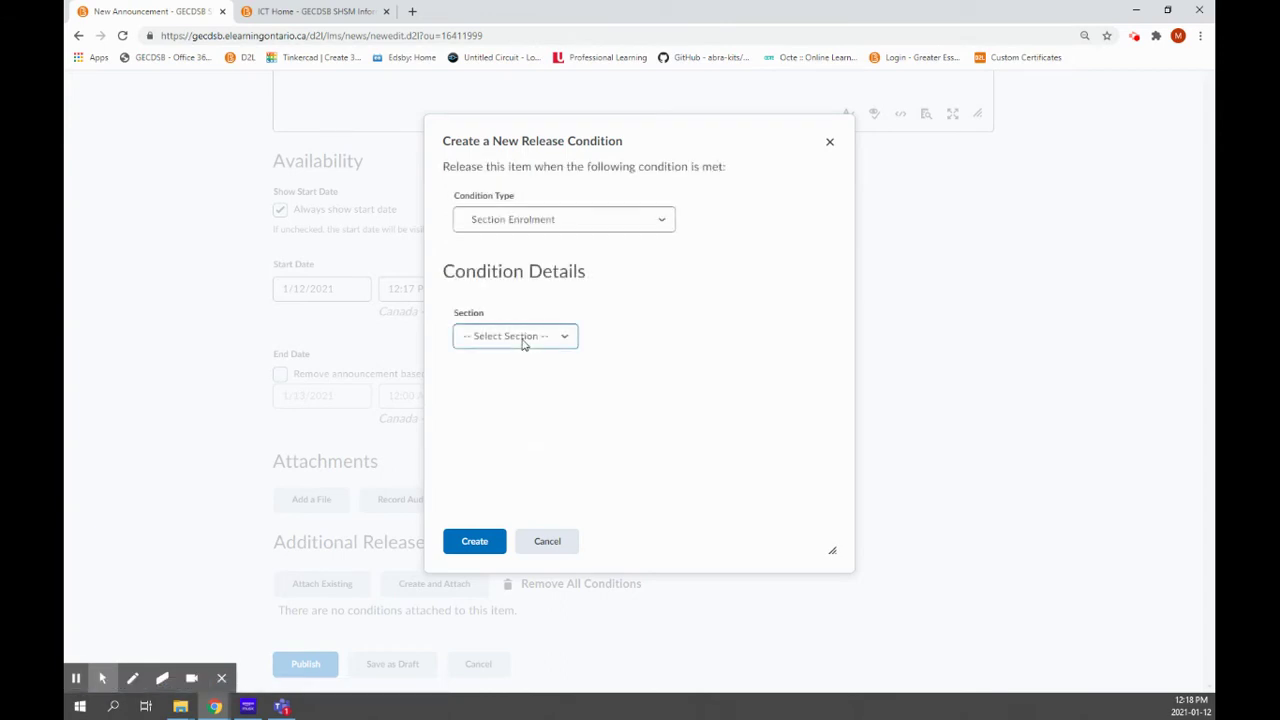
click(522, 337)
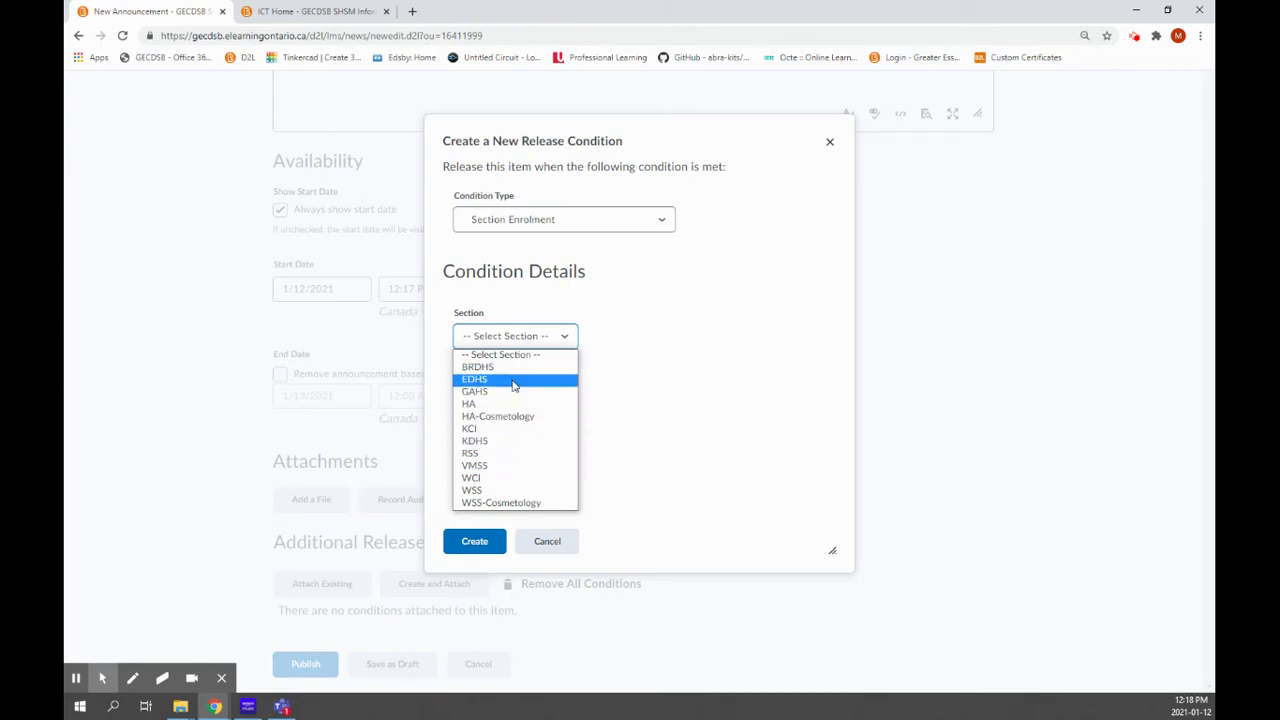
click(512, 380)
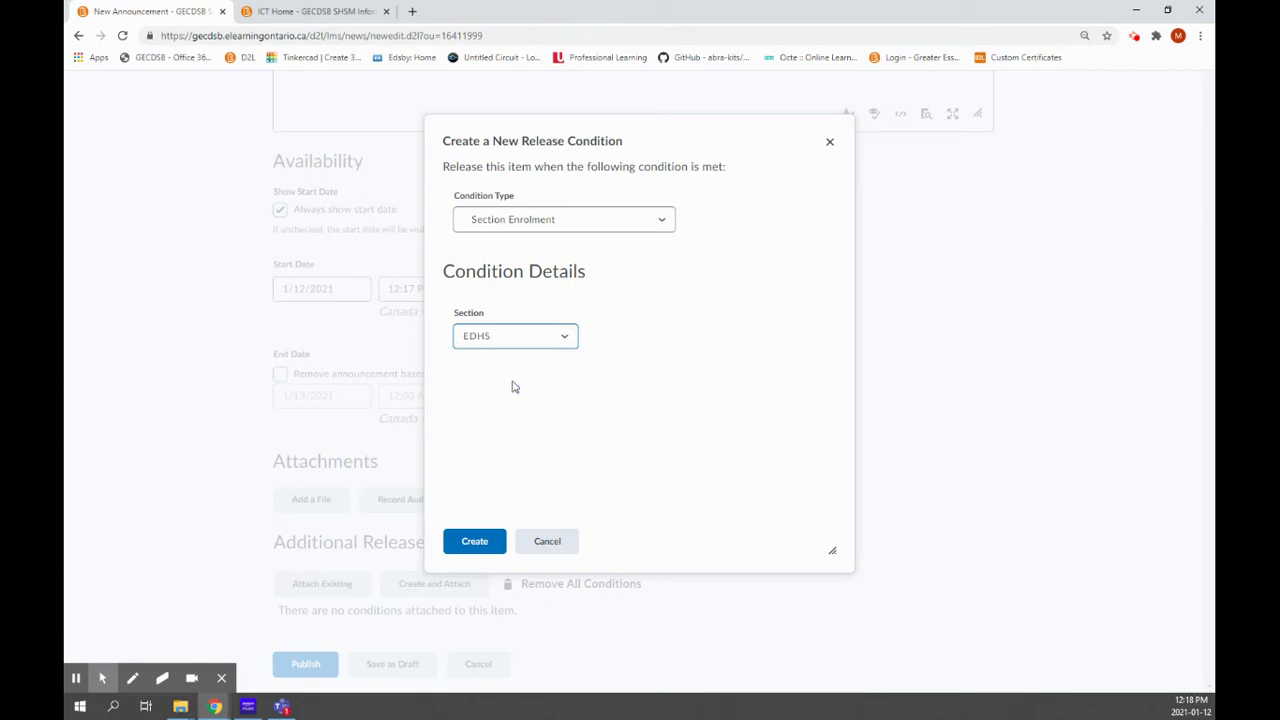
click(476, 541)
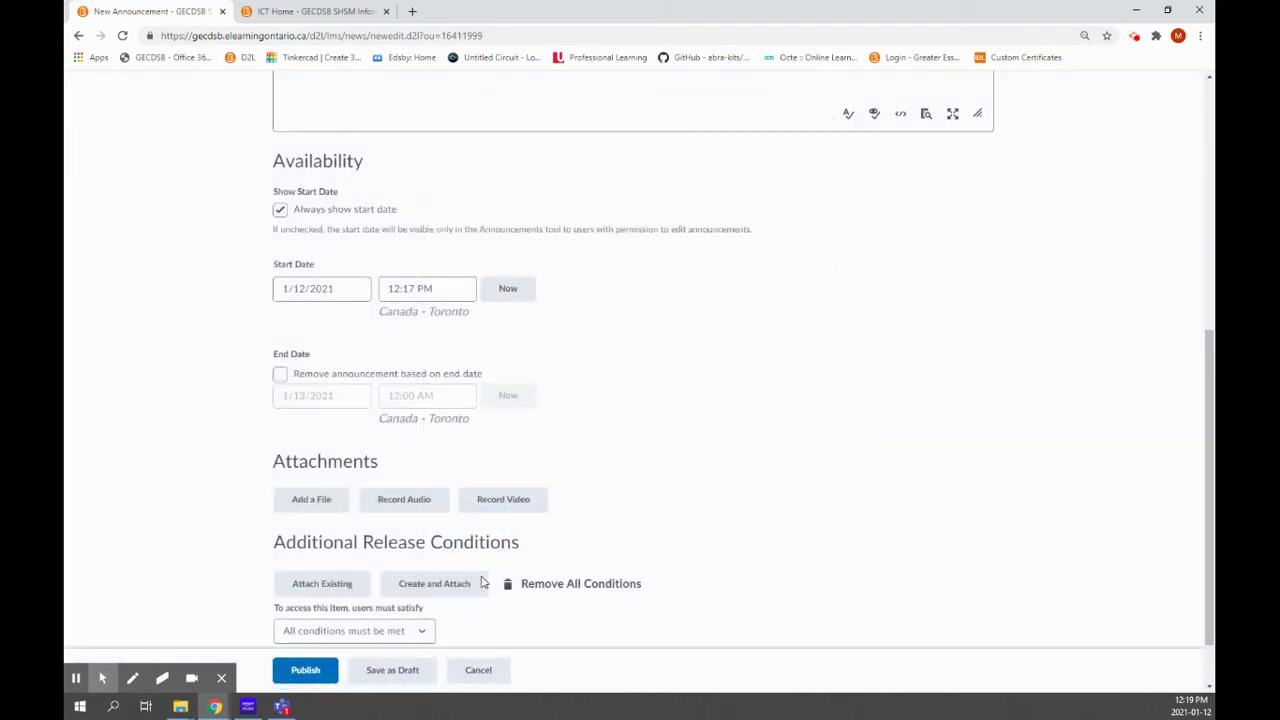
Confirm 'Enrolled in section: EDHS' is attached and publish the Leamington SHSM Annoucement
scroll(375, 622, down, 1)
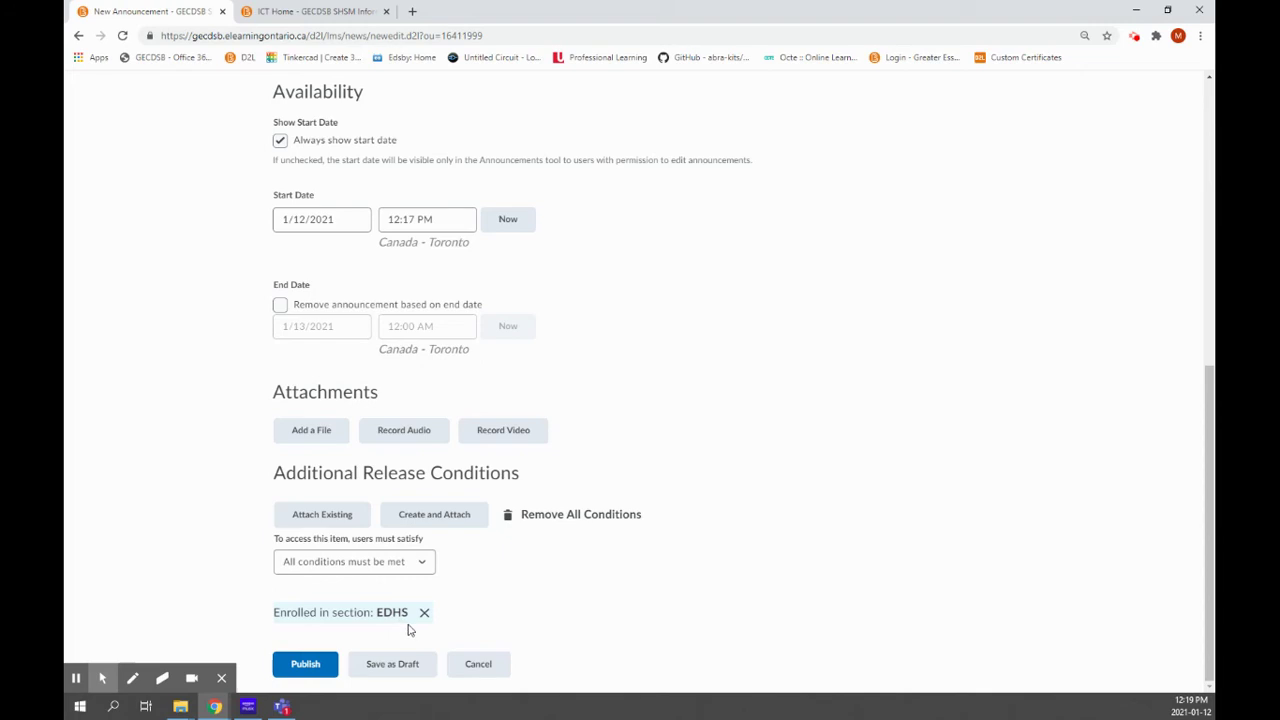
click(316, 672)
click(318, 675)
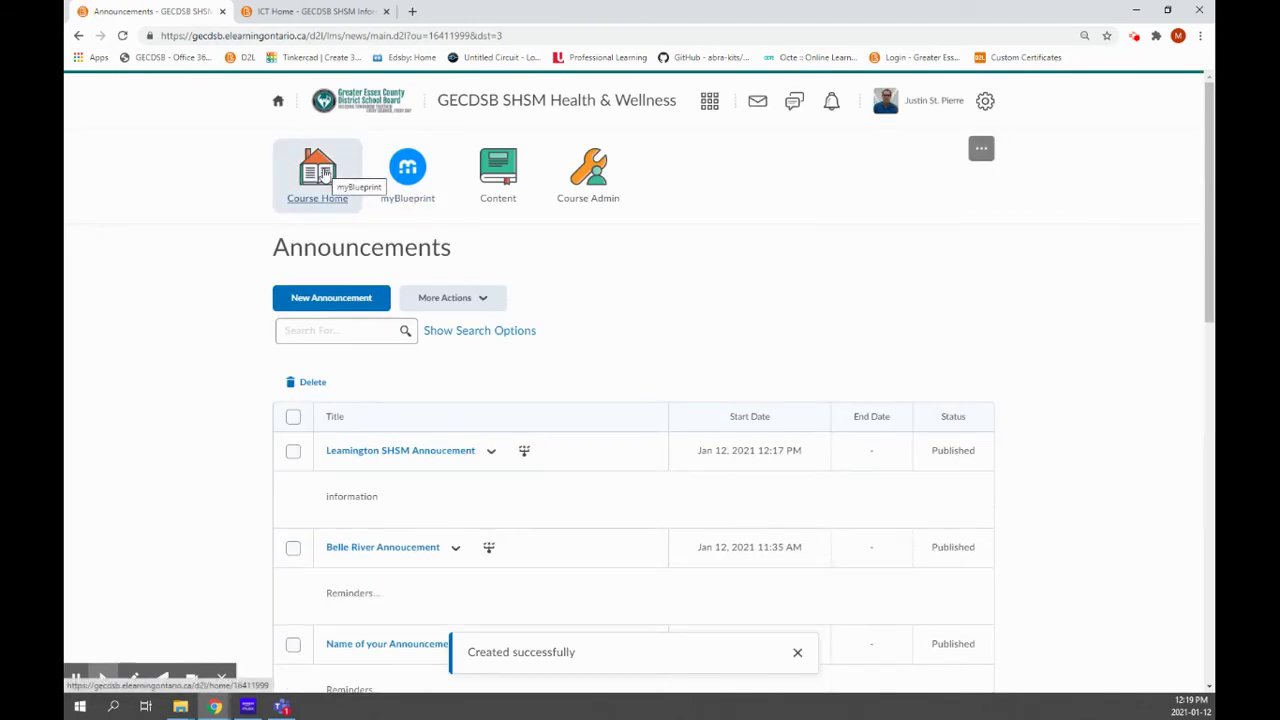
Return to Course Home and check the Leamington announcement appears as Conditionally Released
click(325, 173)
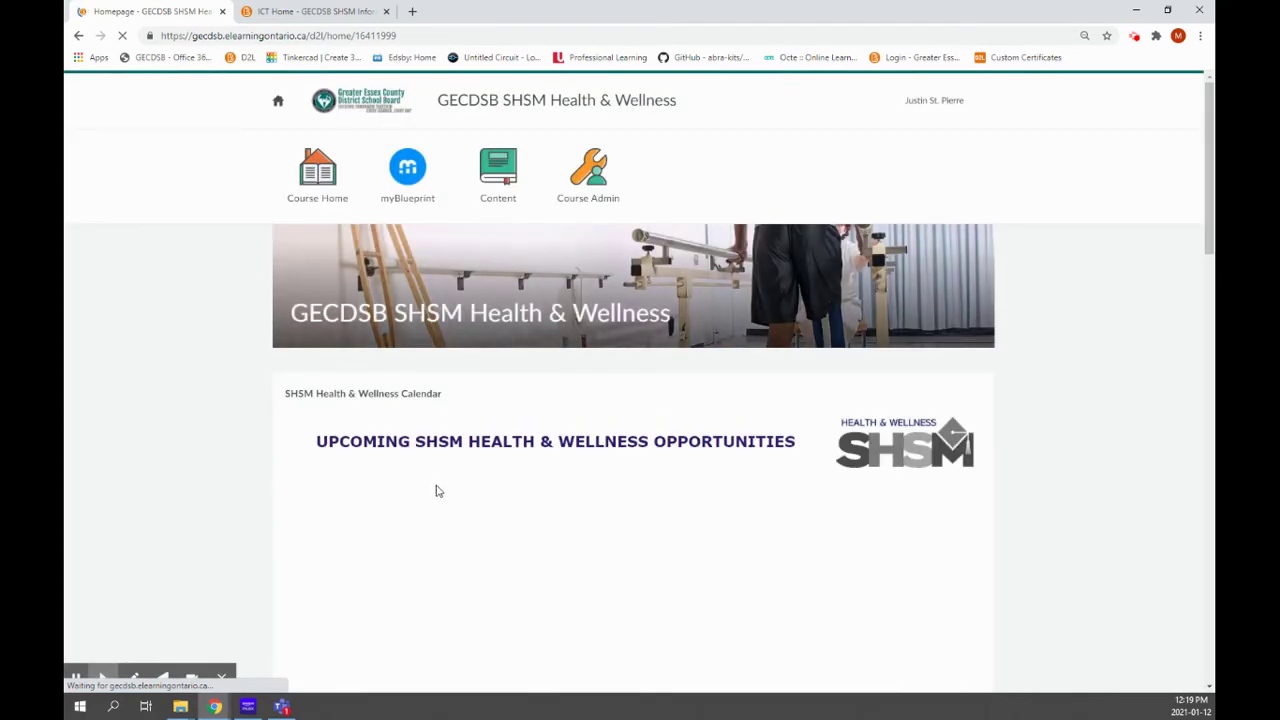
scroll(436, 490, down, 3)
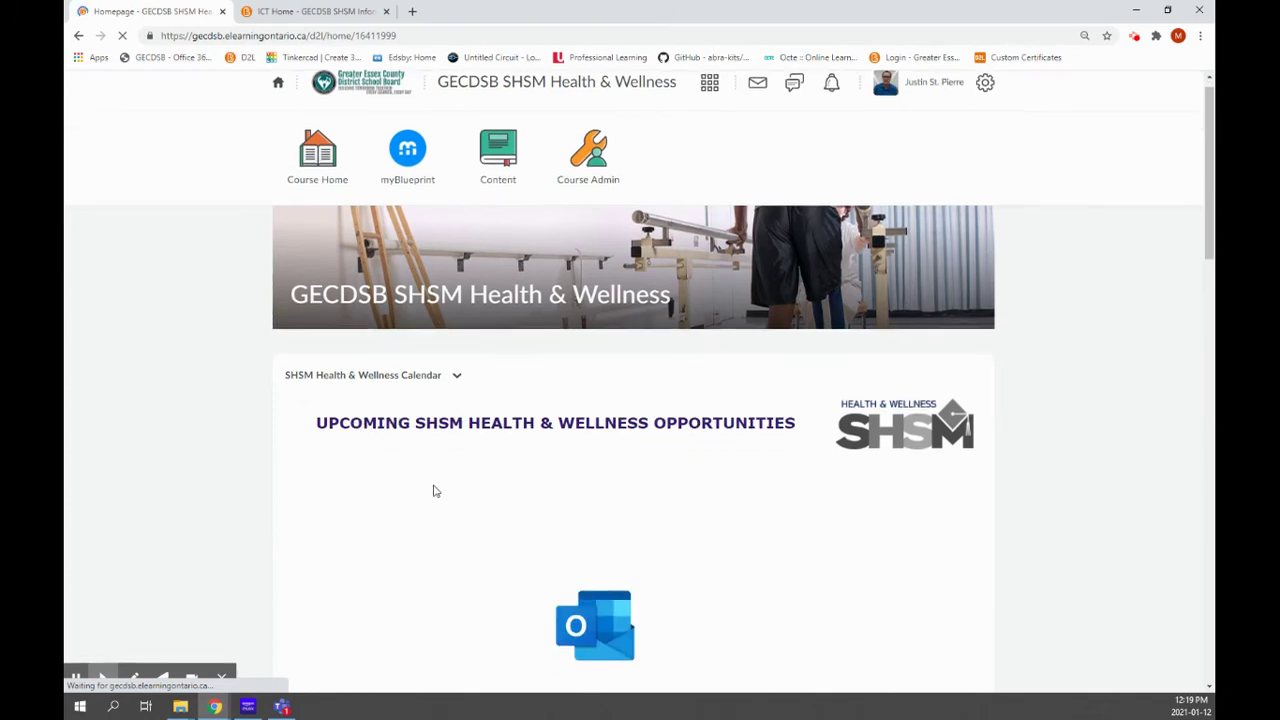
scroll(436, 487, down, 5)
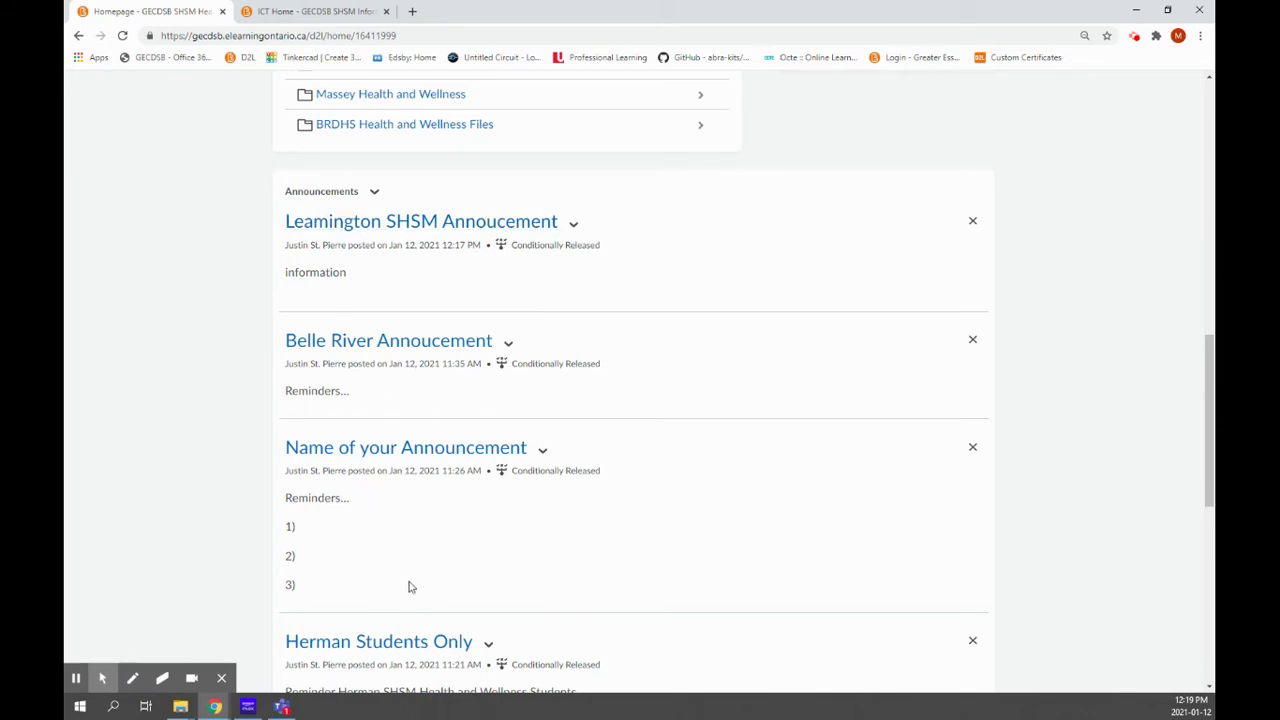
scroll(415, 586, up, 9)
scroll(540, 577, down, 3)
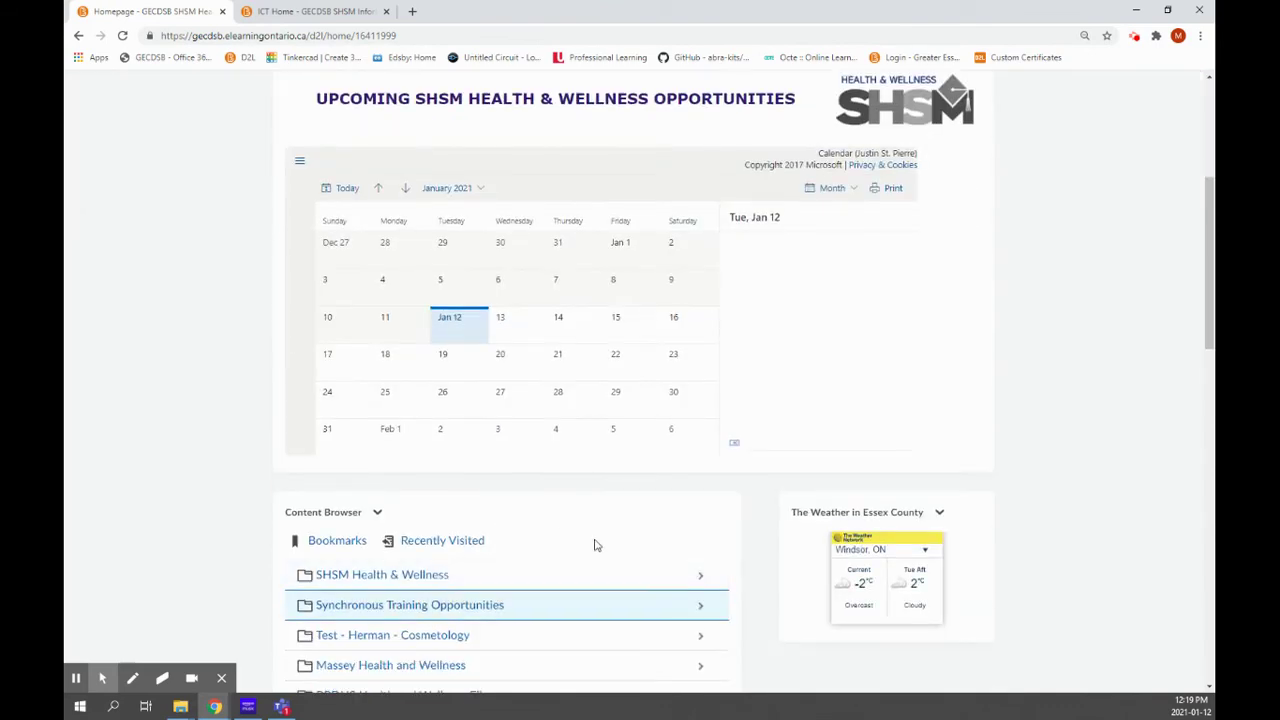
scroll(457, 600, down, 5)
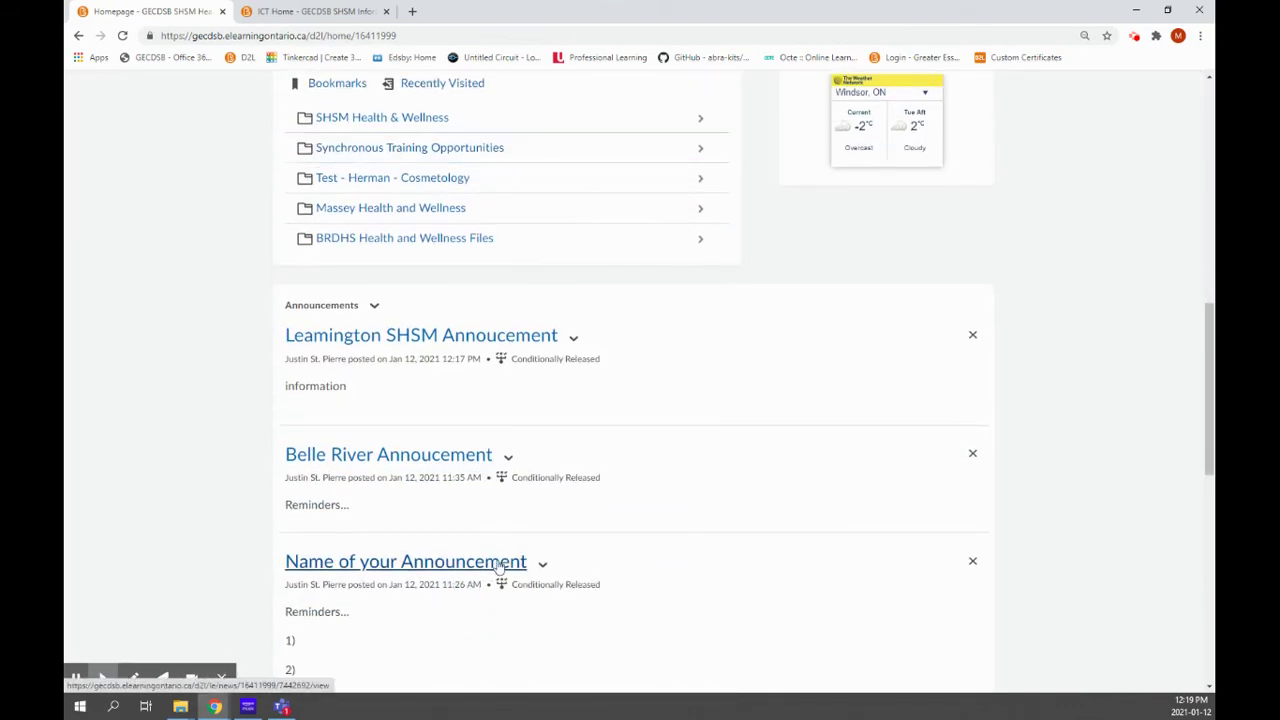
scroll(640, 526, up, 8)
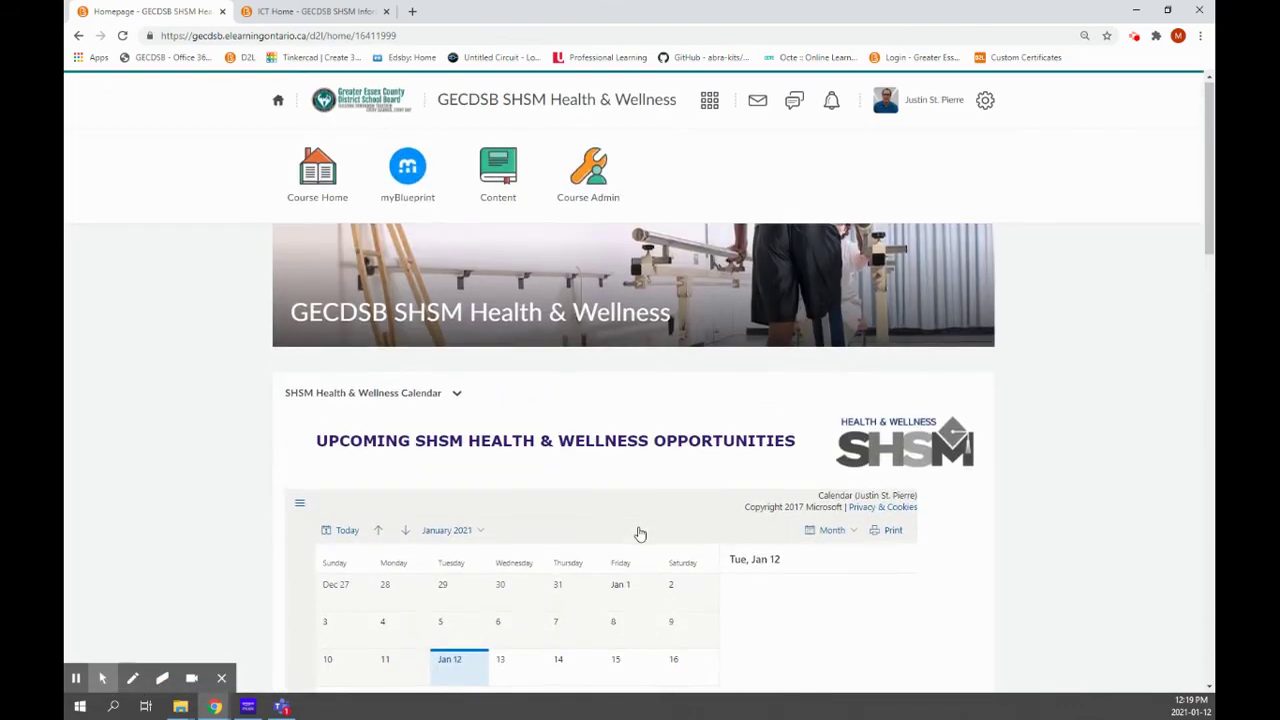
Open the course Content area from the navbar
click(503, 176)
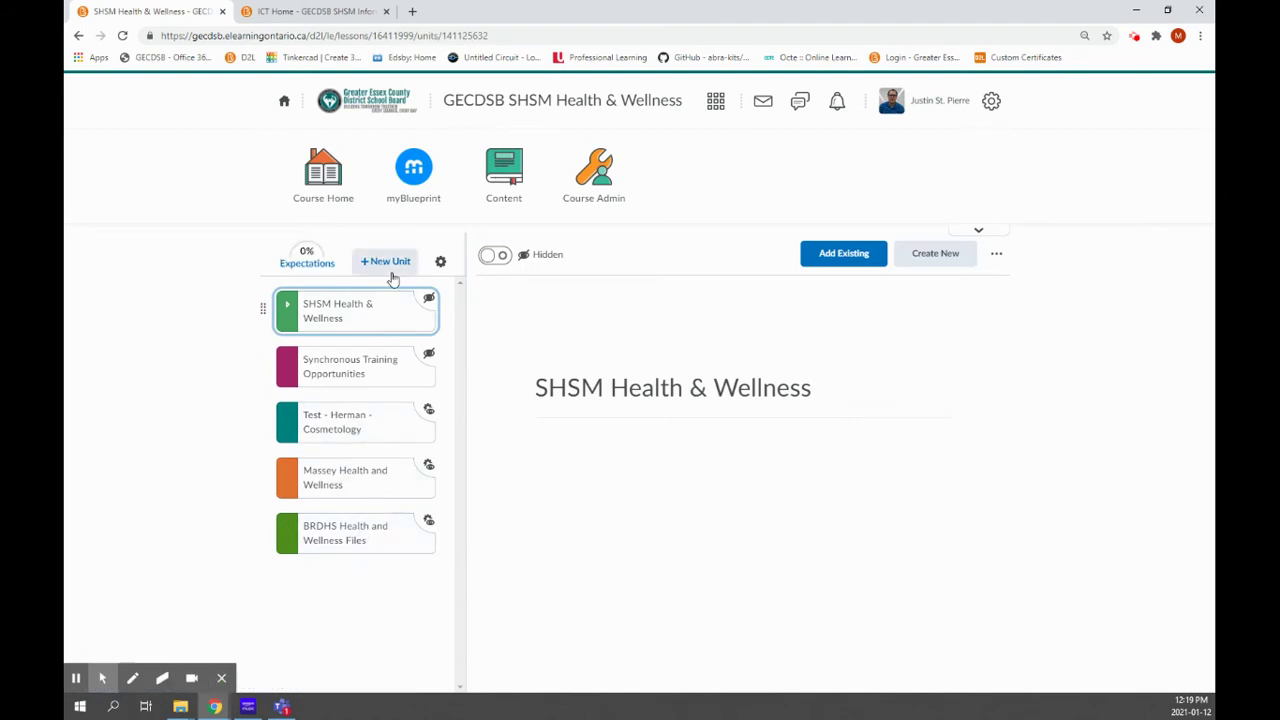
Add and save a new unit 'Essex DHS SHSM Health and Wellness' with description 'Essex'
click(390, 261)
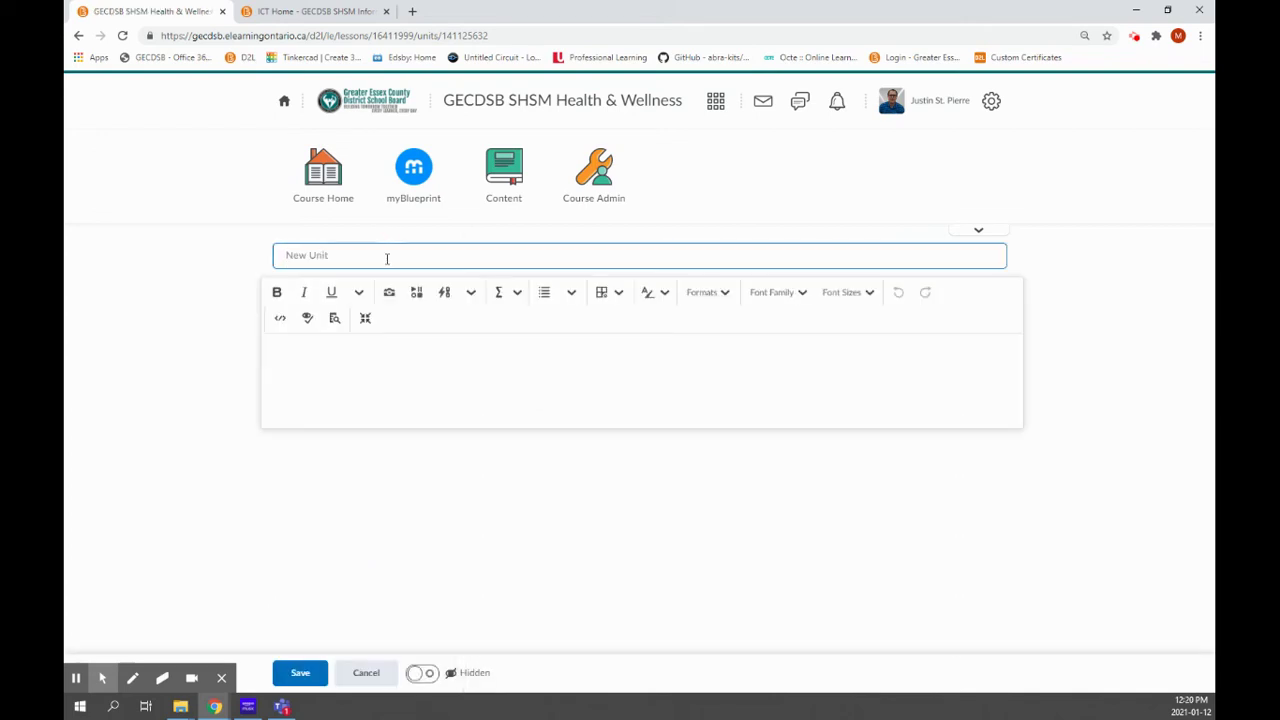
text(Essex)
click(385, 258)
text(Essex DHS)
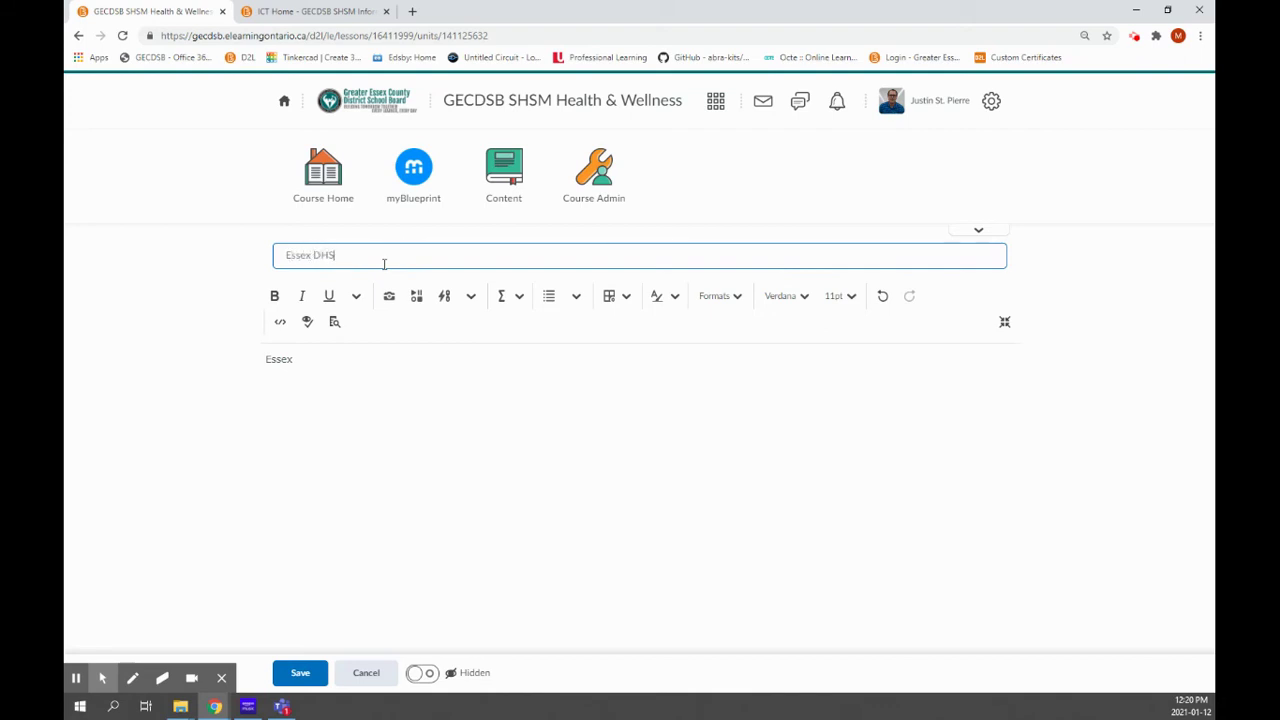
text( SHSM Health and Wellness)
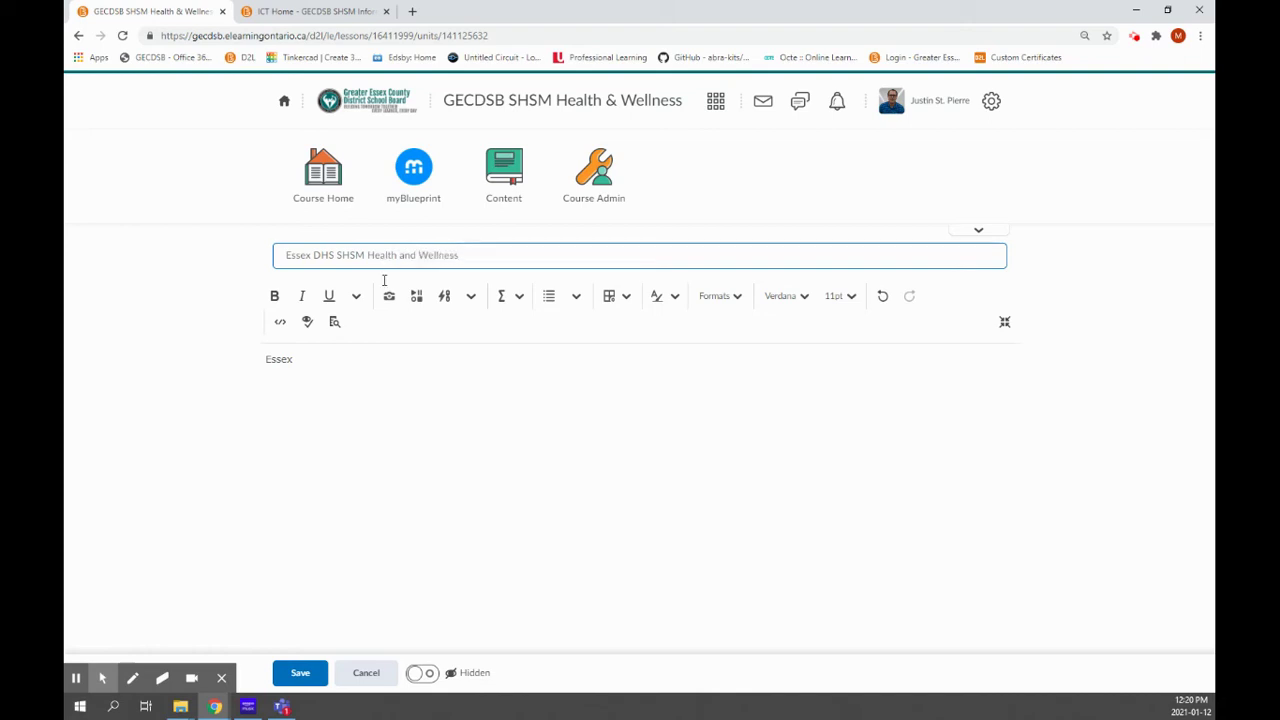
click(299, 680)
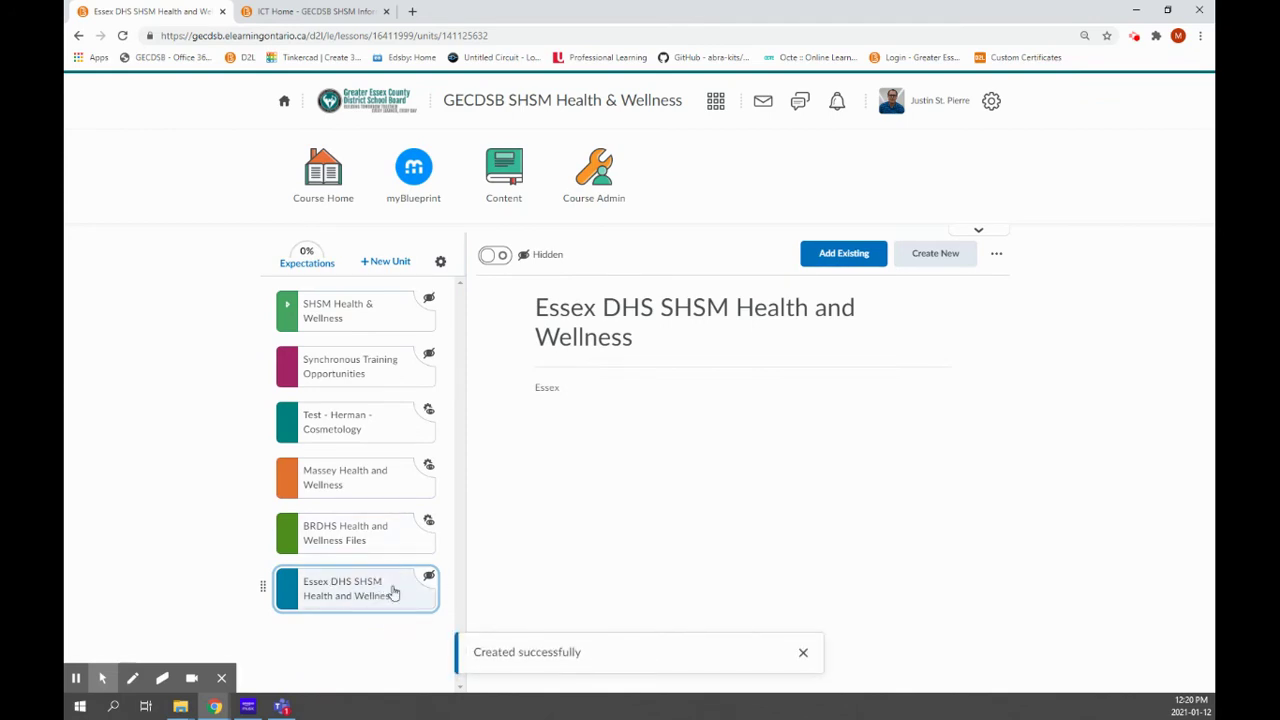
click(846, 256)
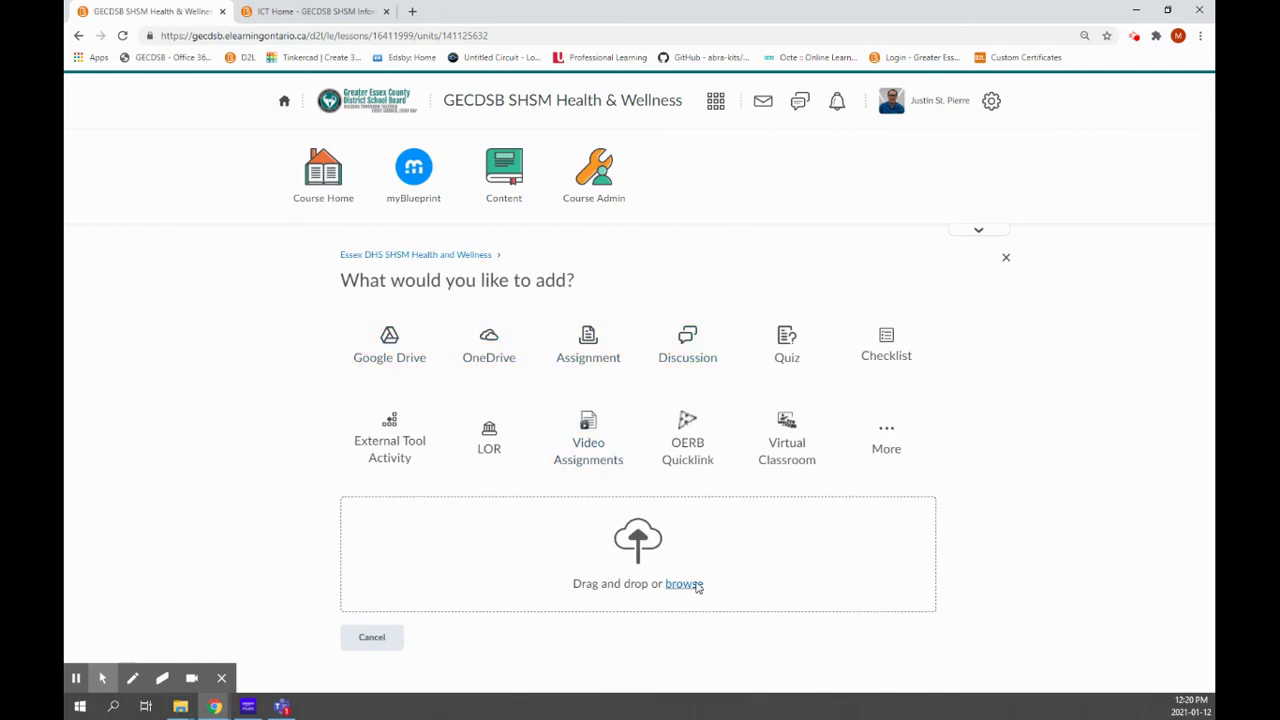
click(388, 643)
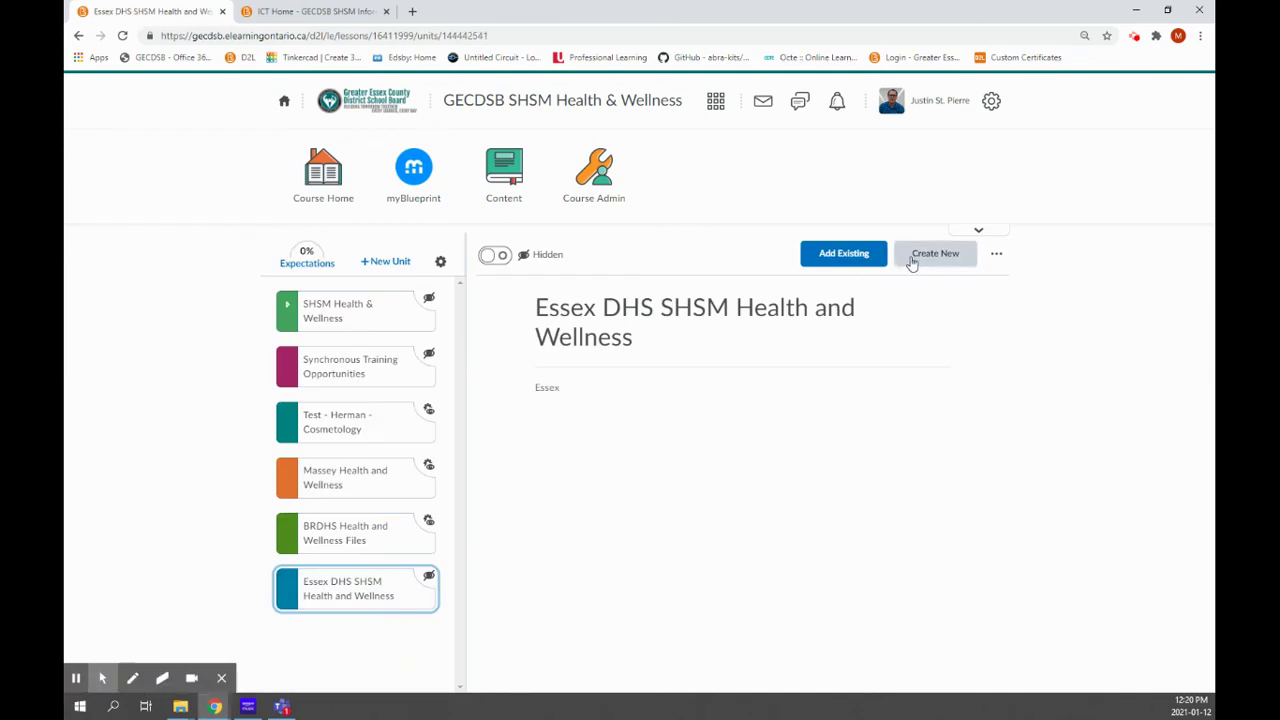
click(909, 258)
click(497, 354)
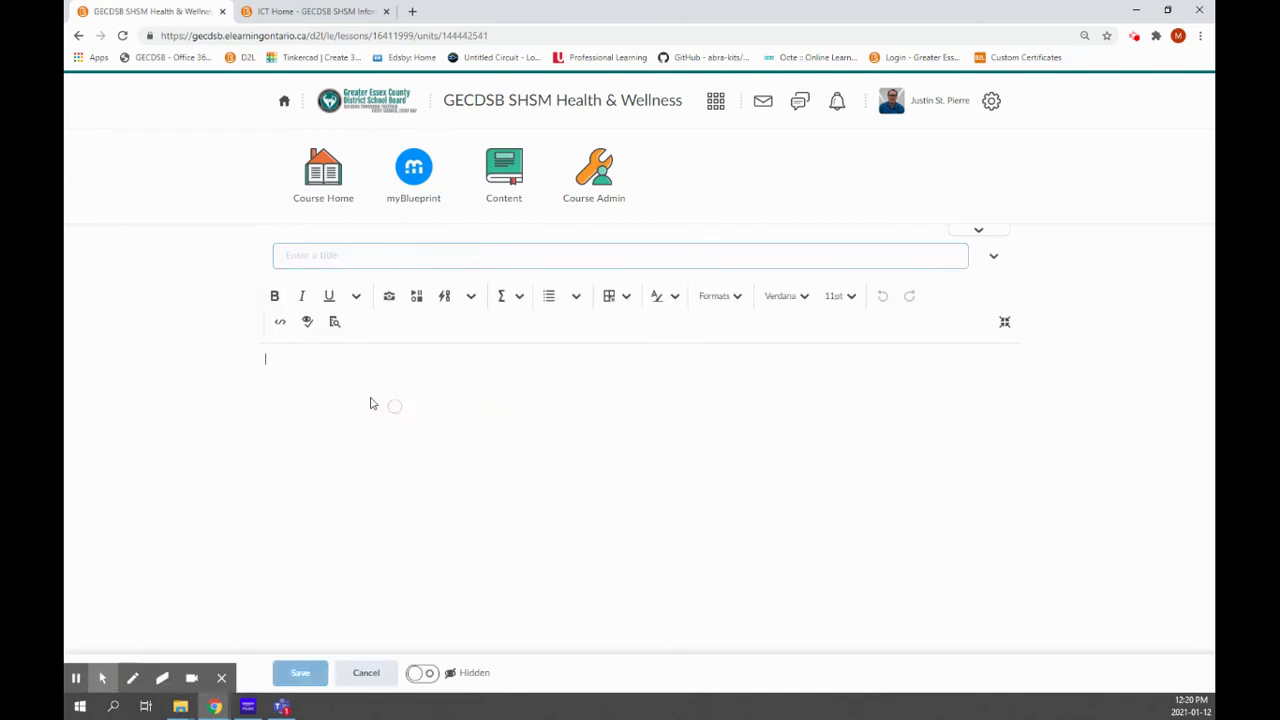
click(420, 348)
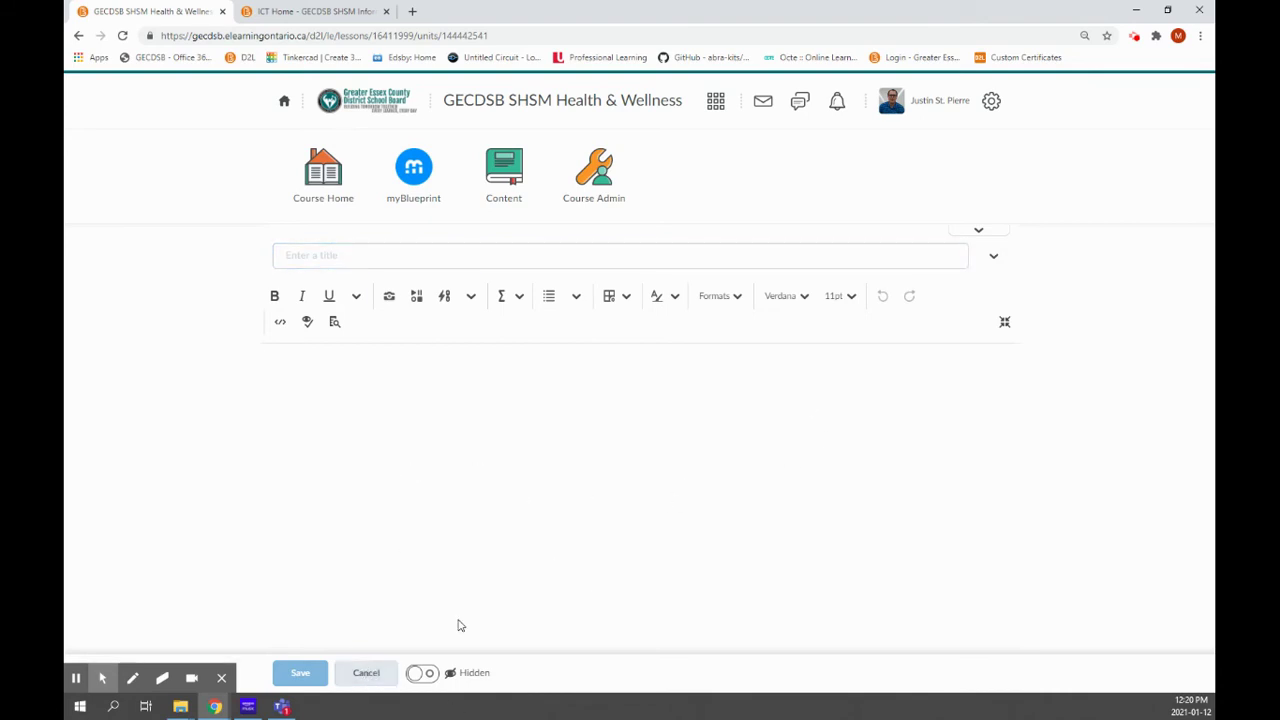
click(372, 677)
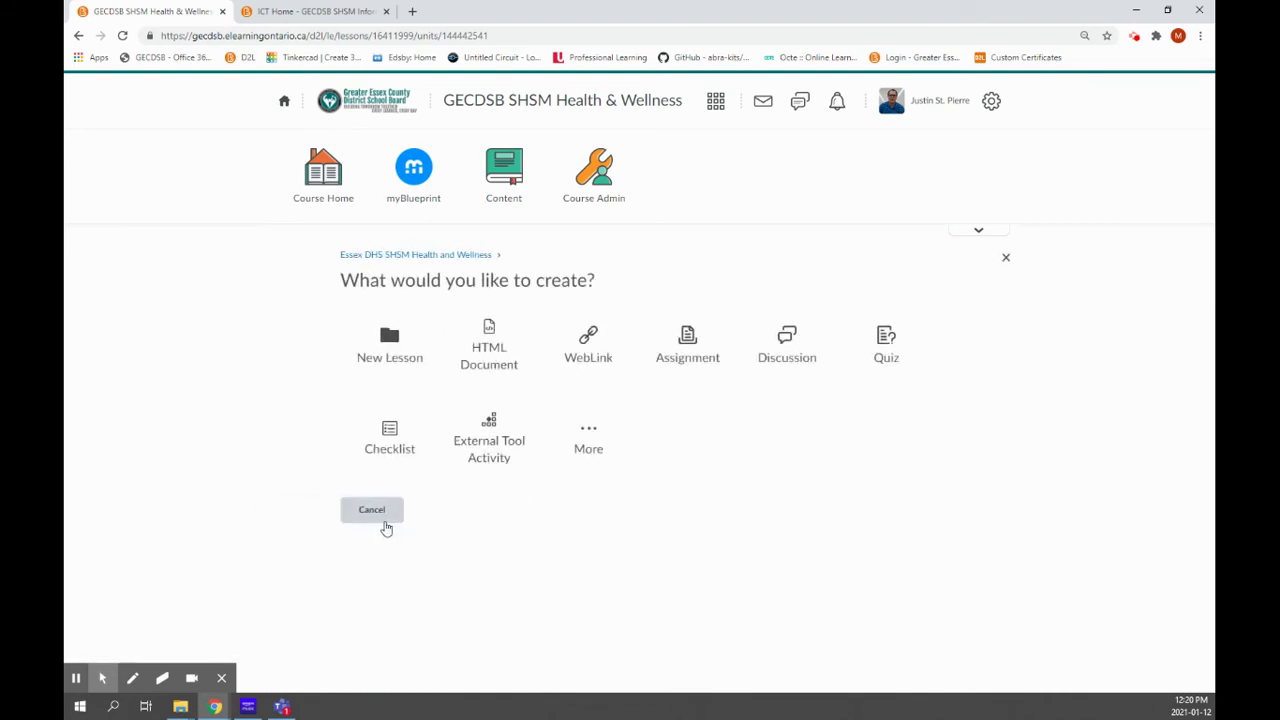
click(384, 515)
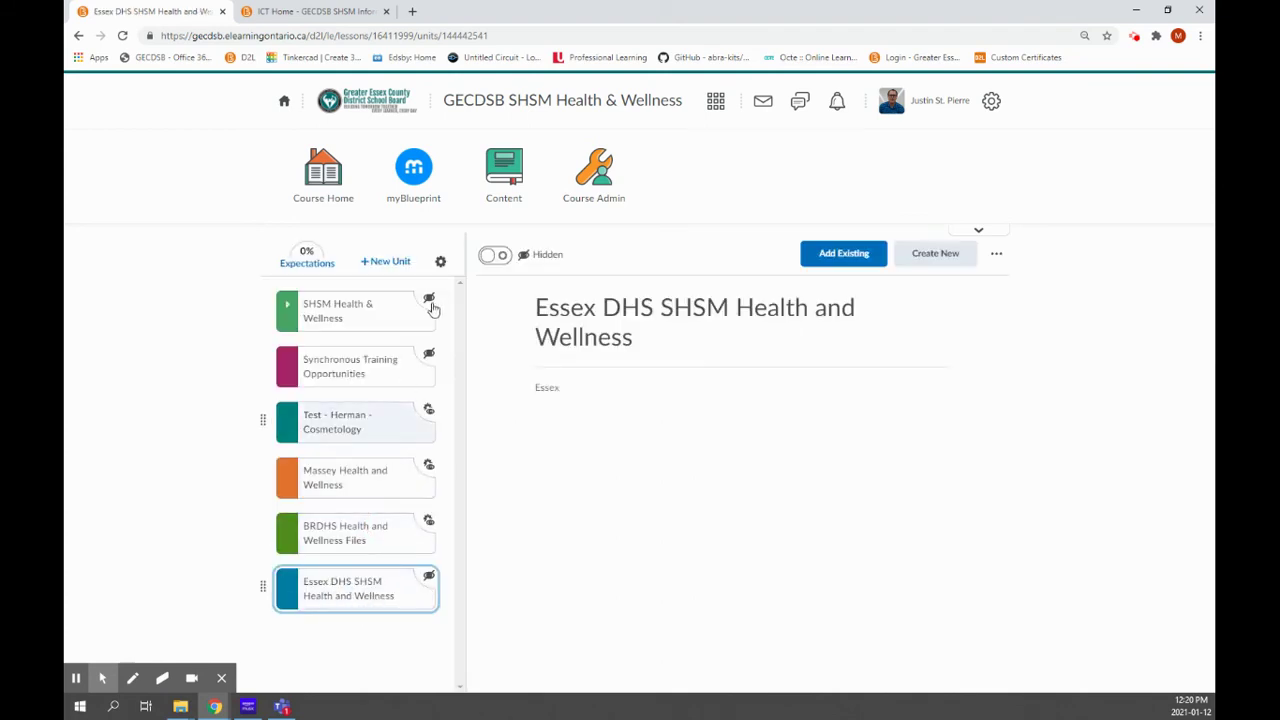
Open the Essex DHS unit's release conditions, begin a new one, then cancel without changes
click(1006, 258)
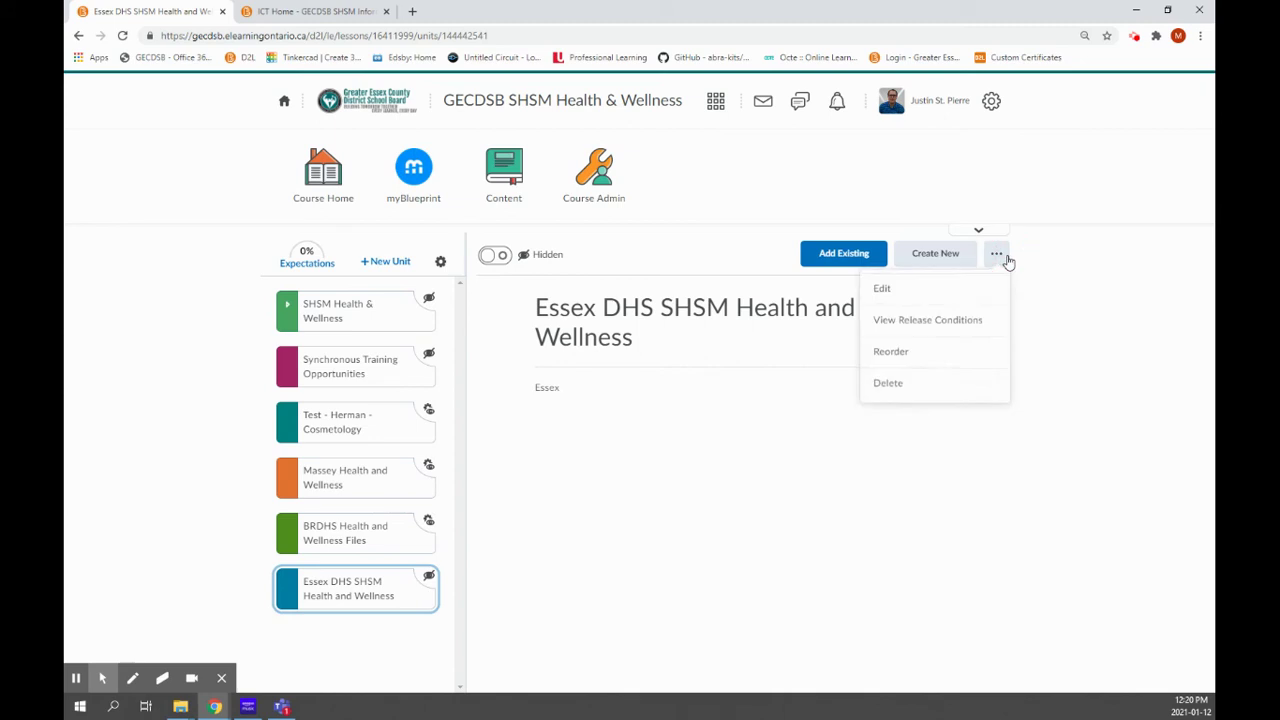
click(951, 317)
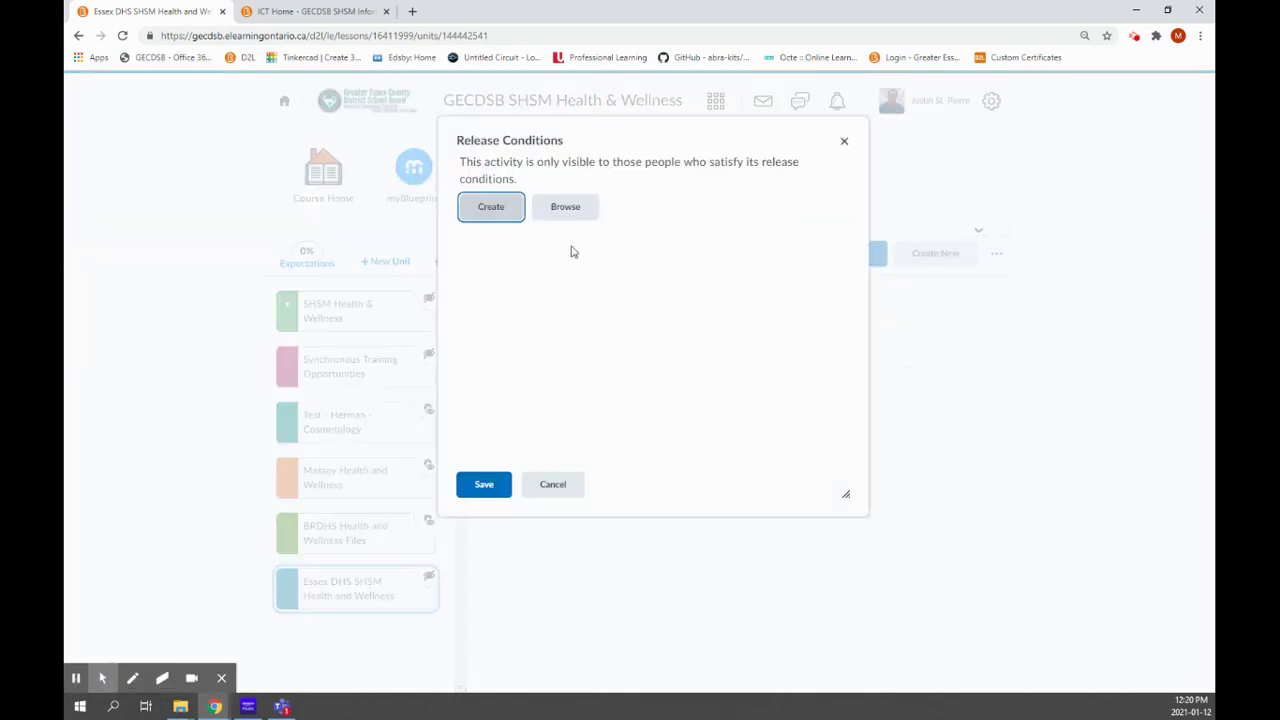
click(490, 212)
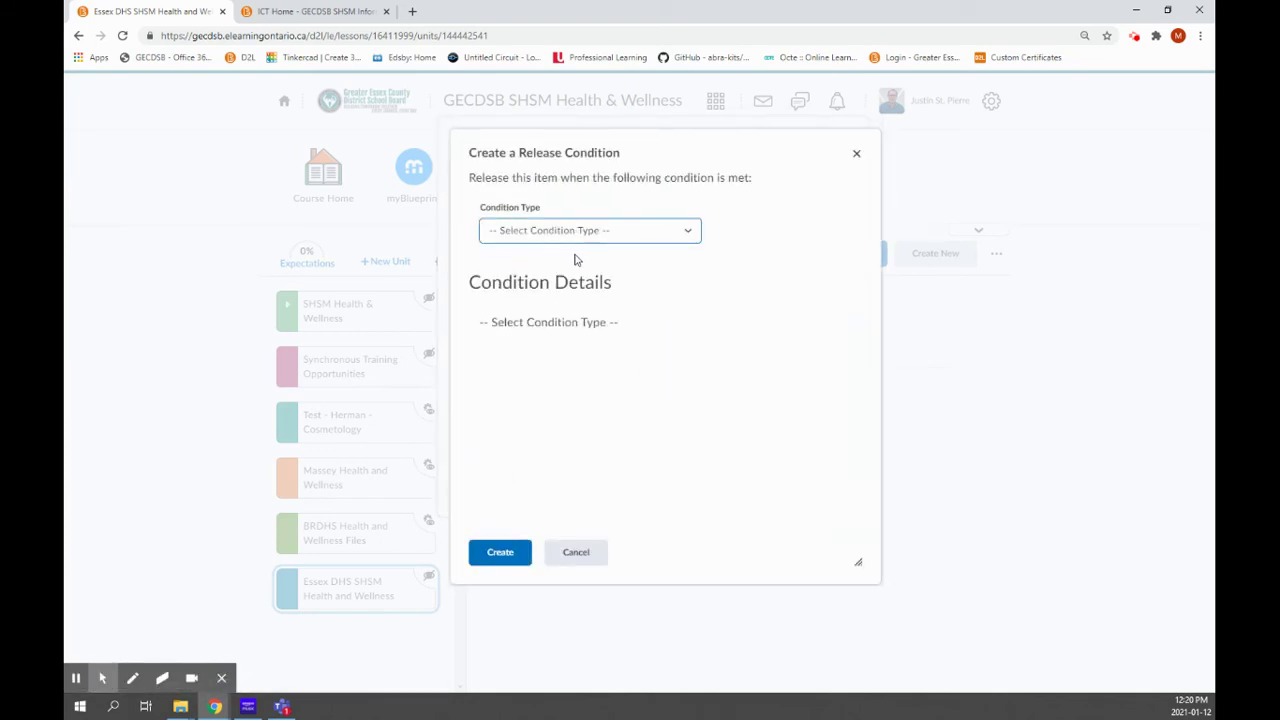
click(576, 554)
click(567, 486)
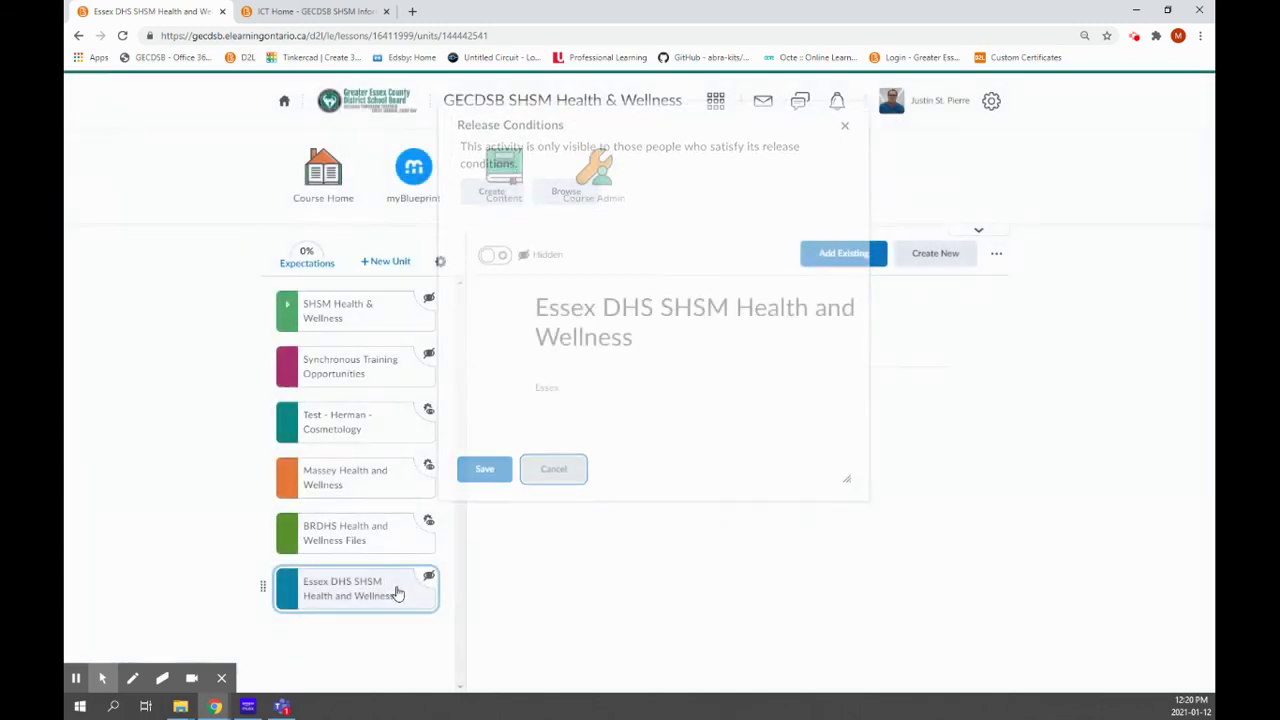
Create a Section Enrolment release condition for the EDHS section on the Essex DHS unit
click(996, 253)
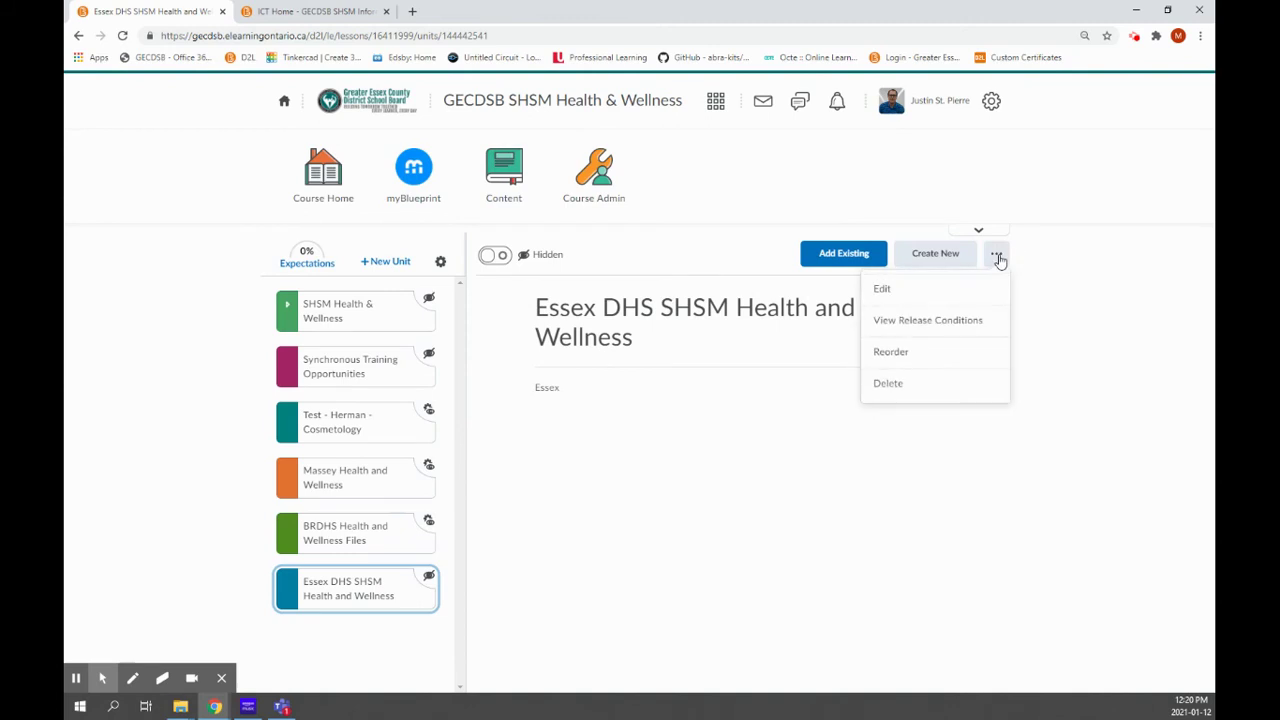
click(935, 322)
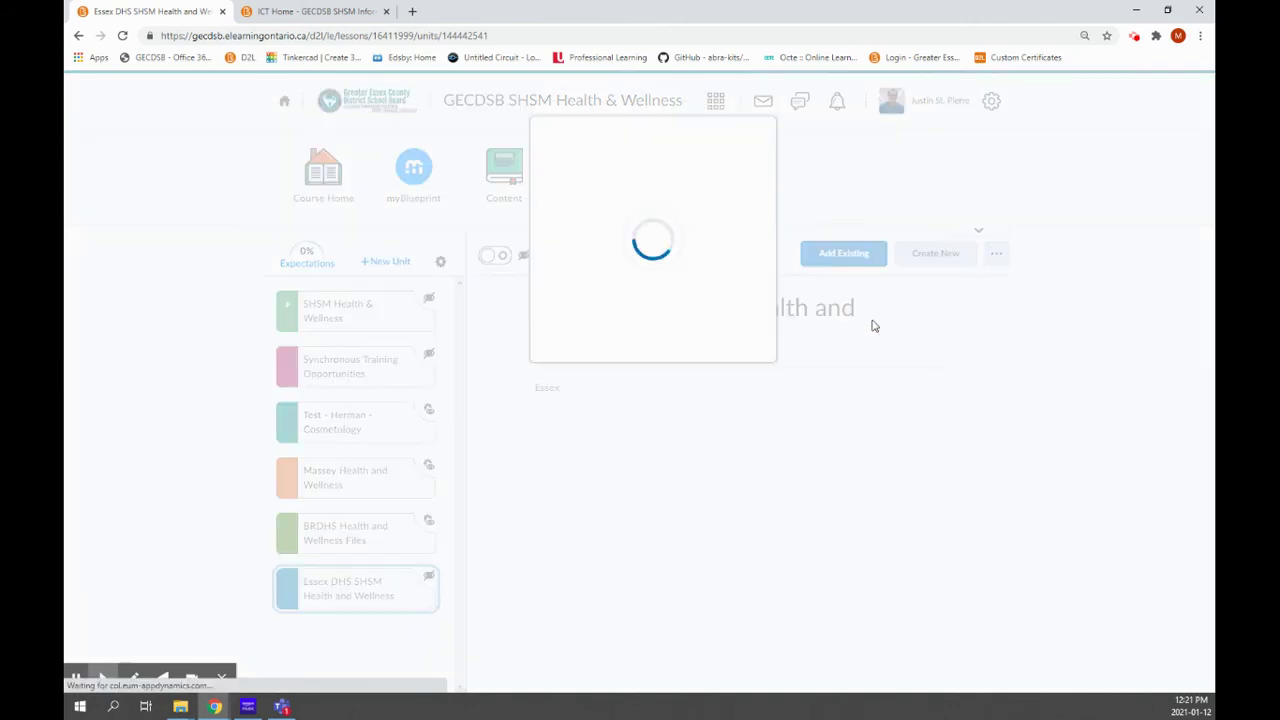
click(487, 209)
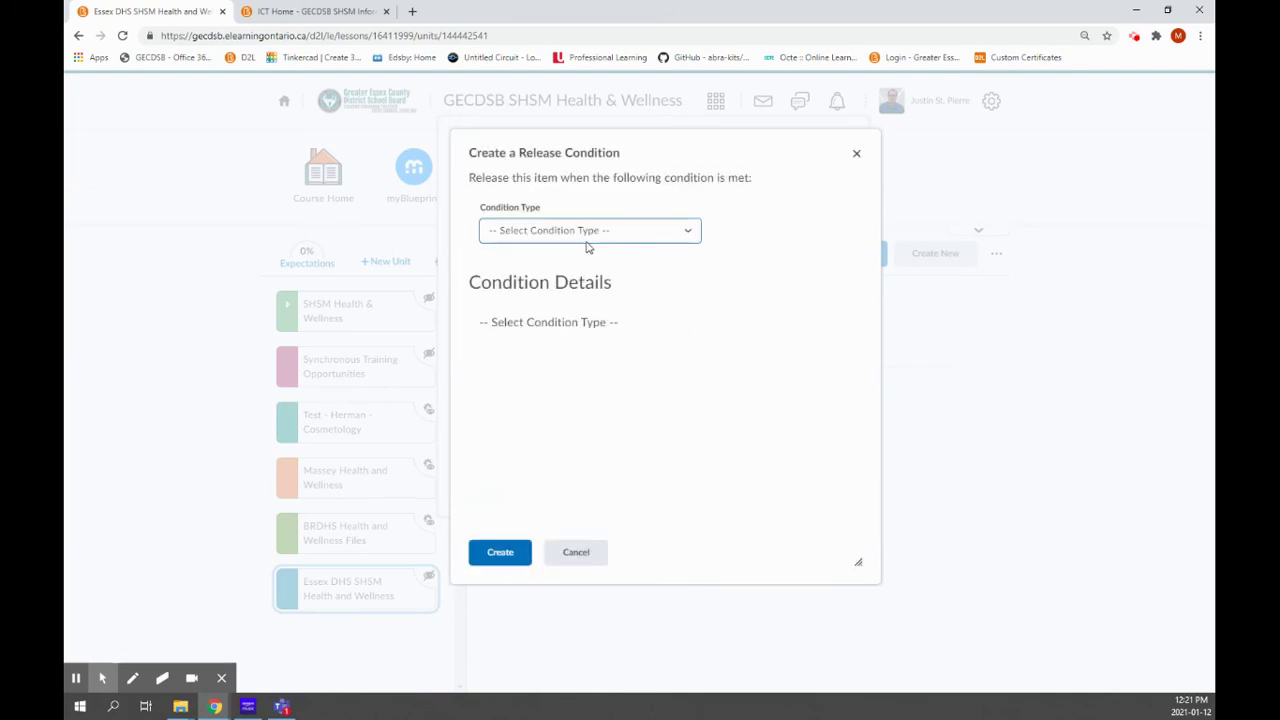
click(587, 240)
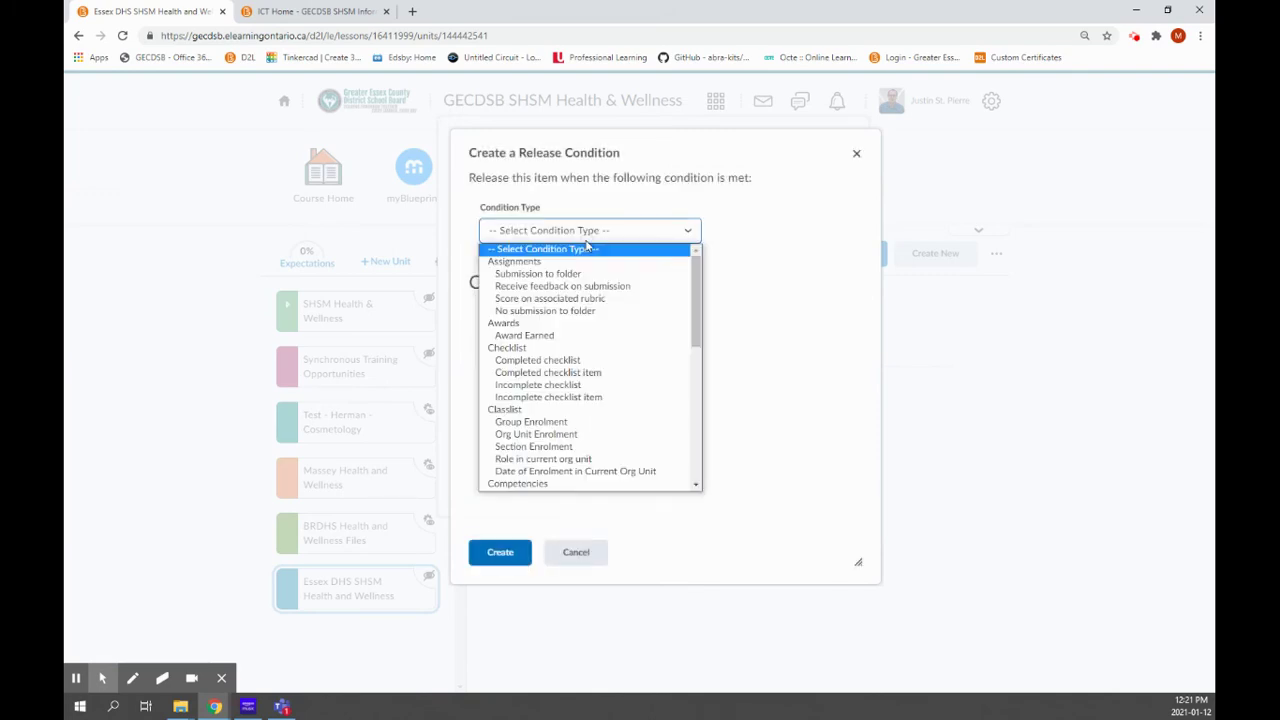
click(547, 450)
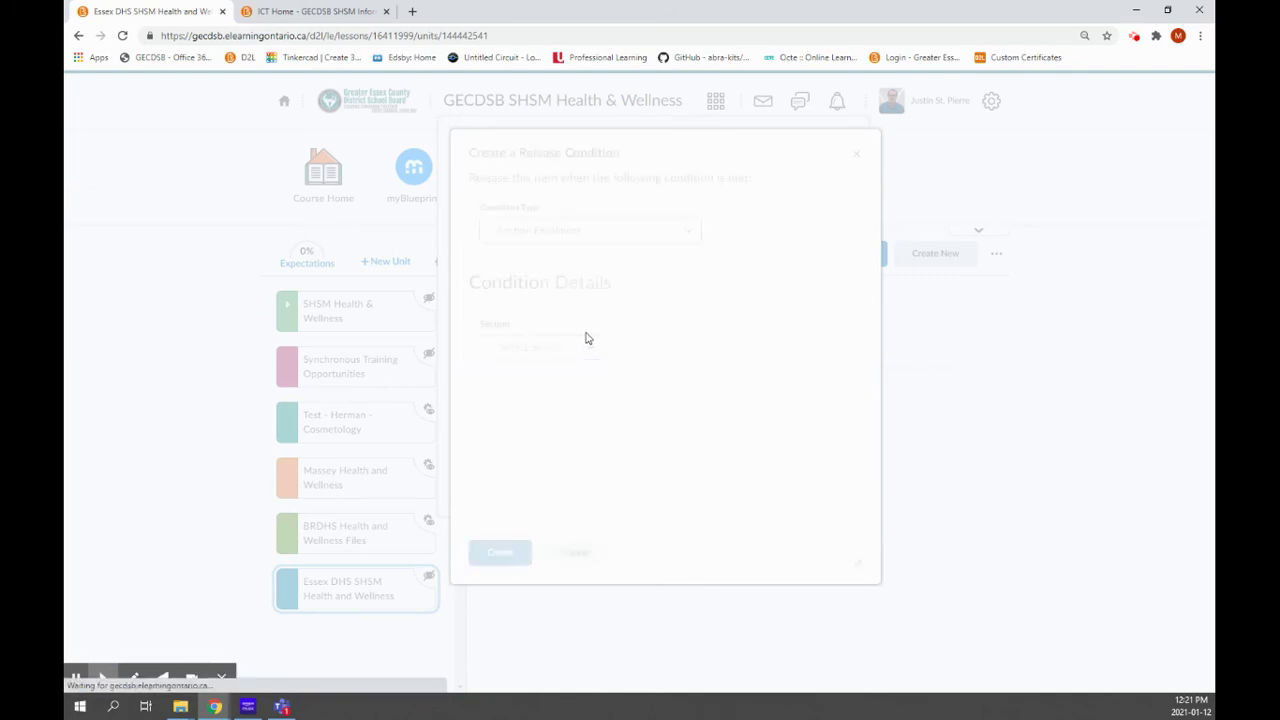
click(551, 350)
click(526, 390)
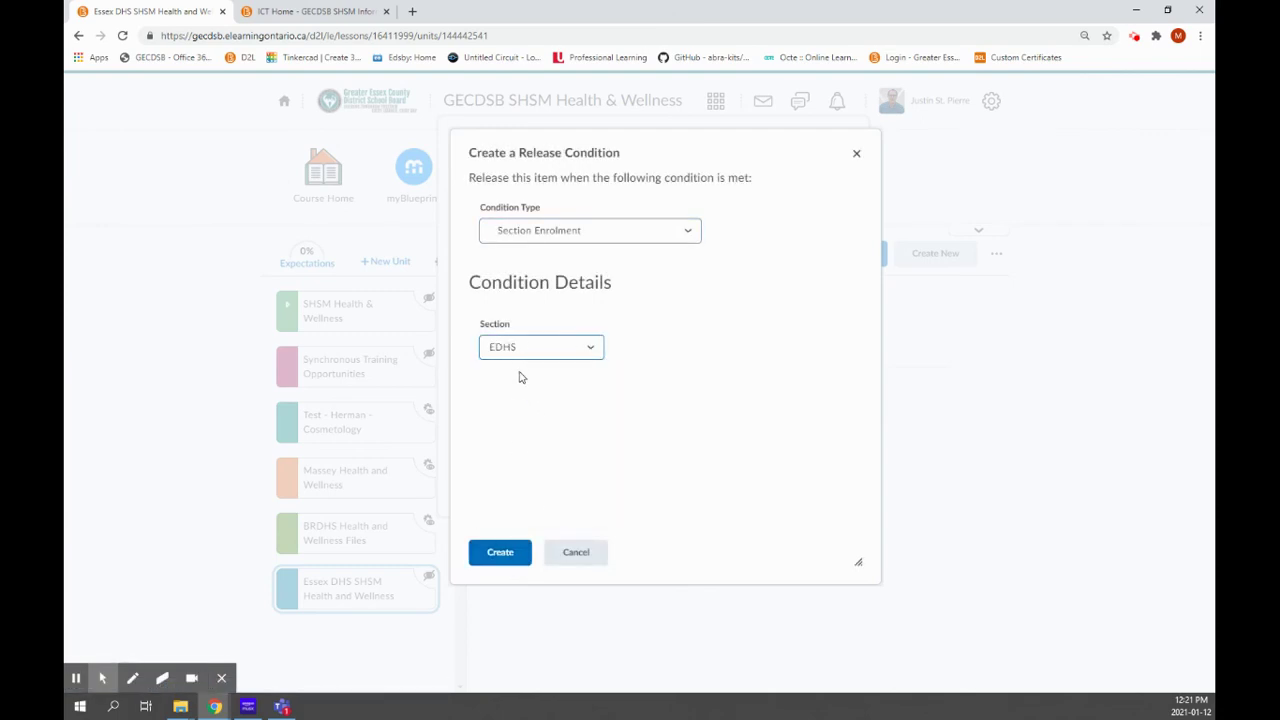
click(489, 557)
click(500, 557)
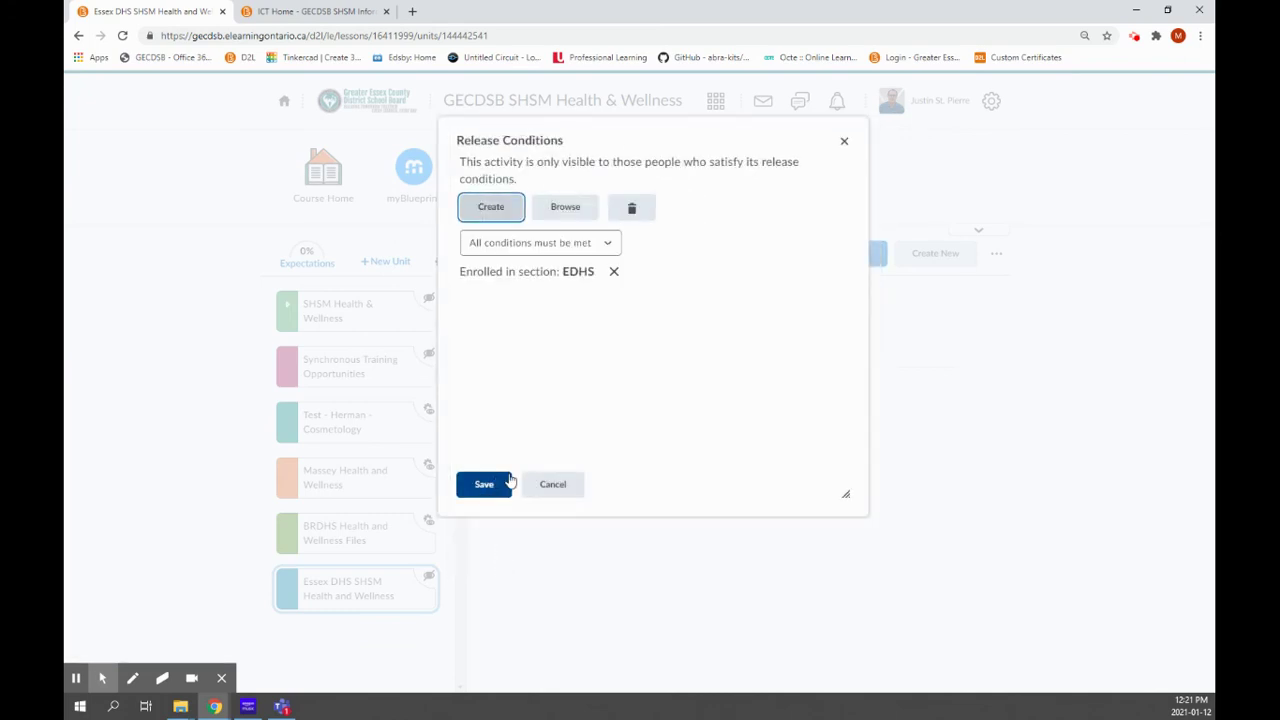
Save the EDHS release condition and switch the Essex DHS unit to visible
click(486, 485)
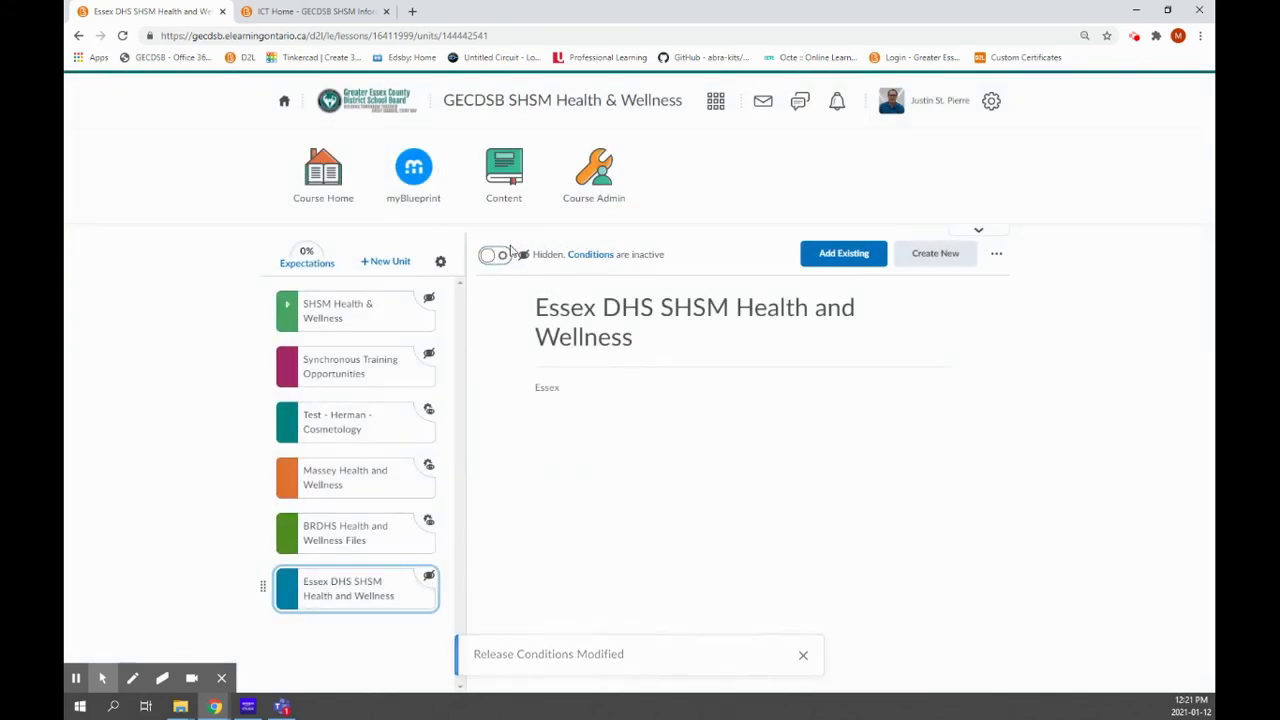
click(495, 256)
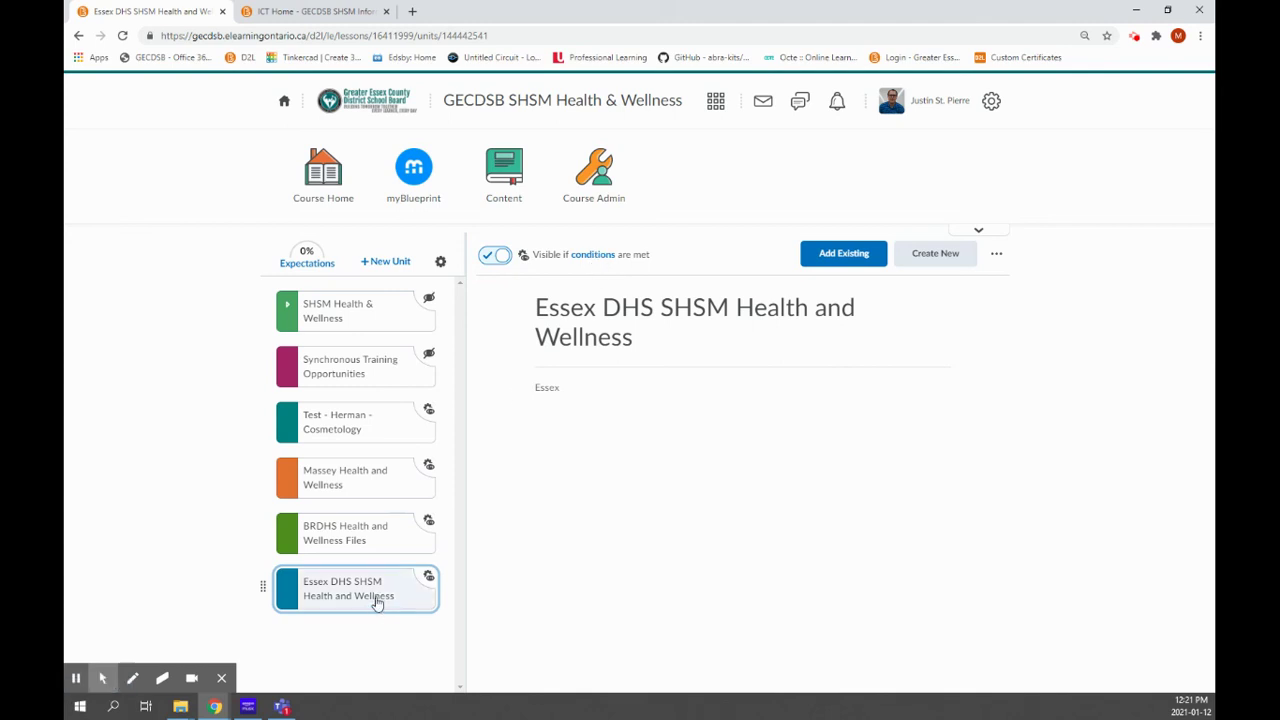
Flip through the Massey, BRDHS and Essex DHS units, settling on Massey Health and Wellness ('Massey Students ONLY')
click(357, 487)
click(366, 536)
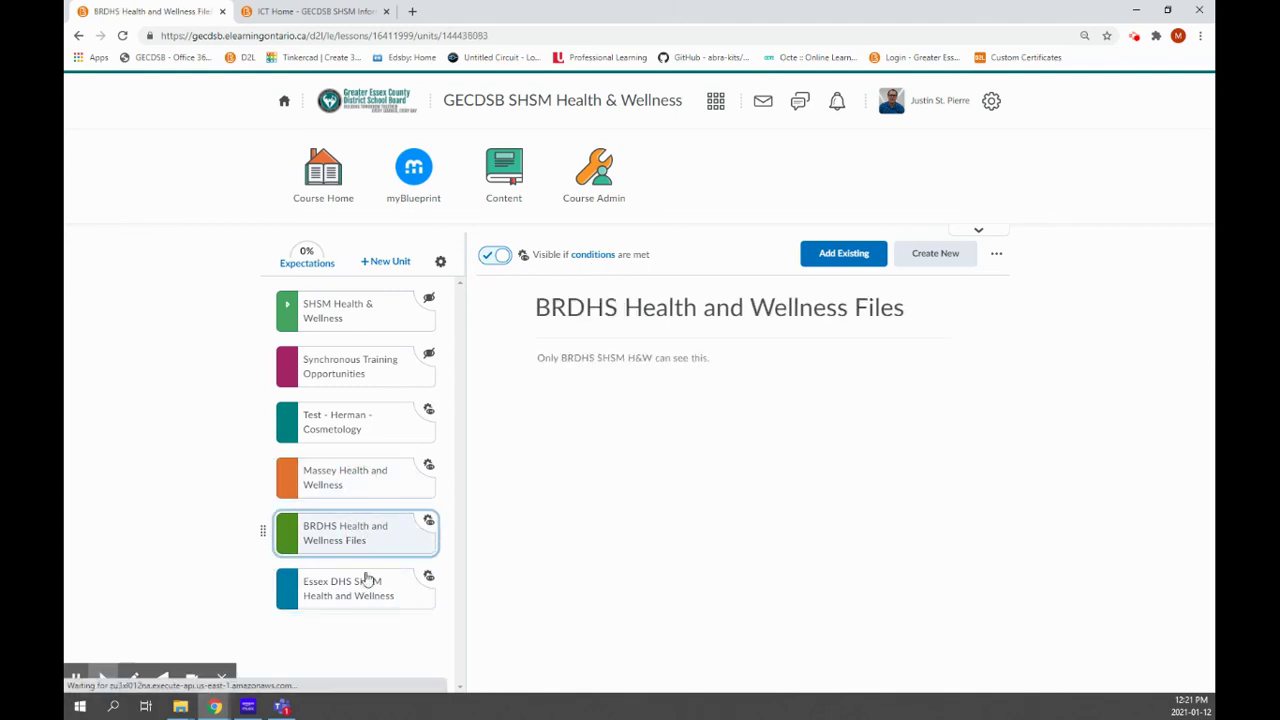
click(365, 584)
click(356, 488)
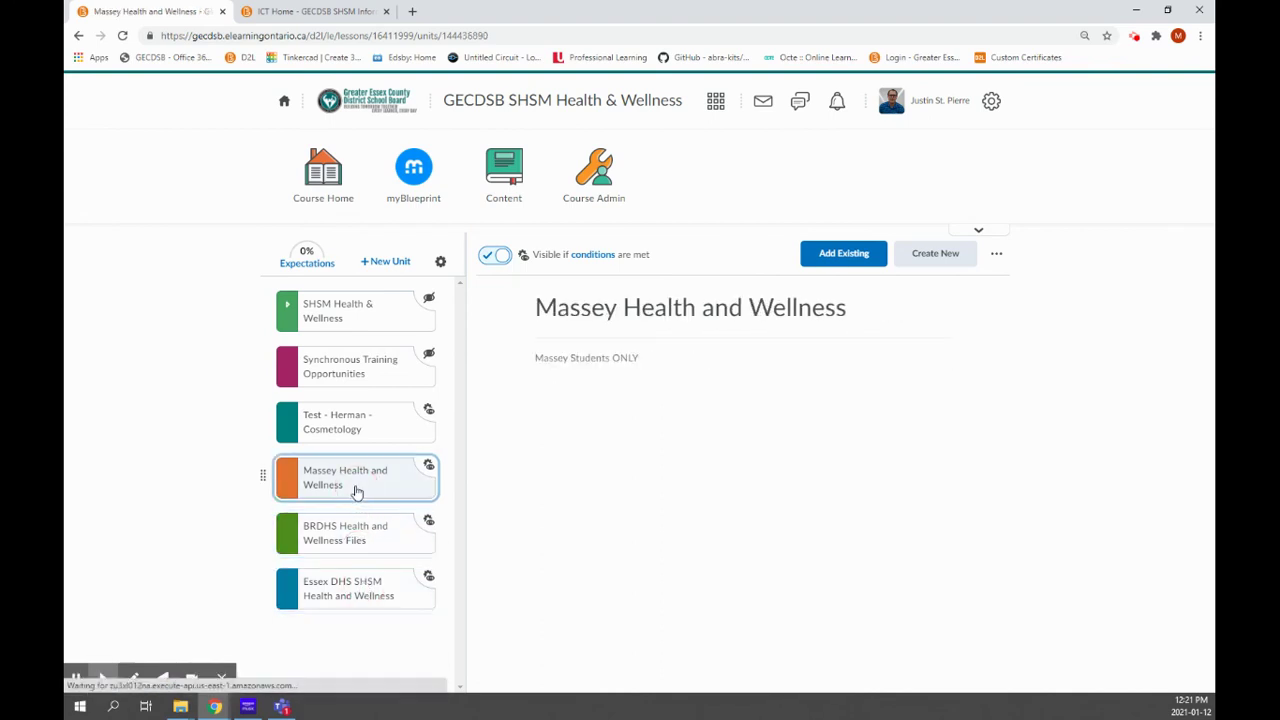